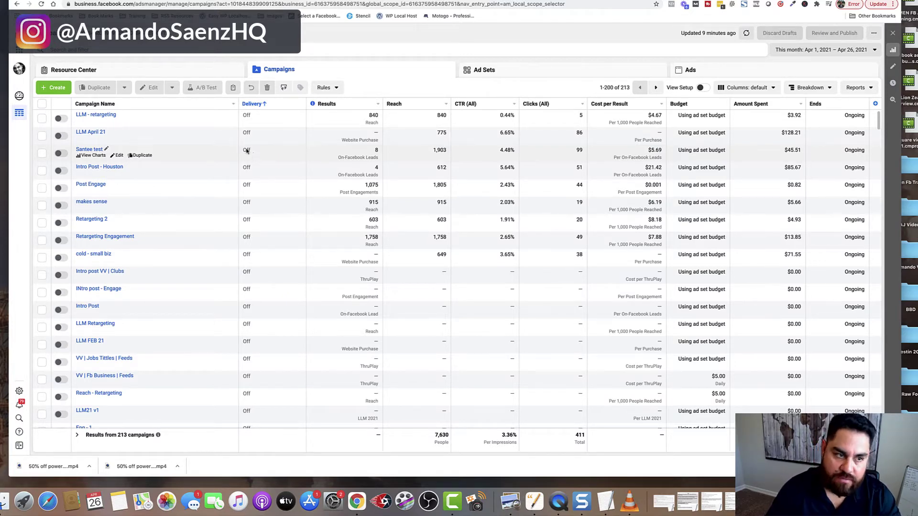
Start a new campaign with the Lead generation objective.
scroll(120, 110, down, 1)
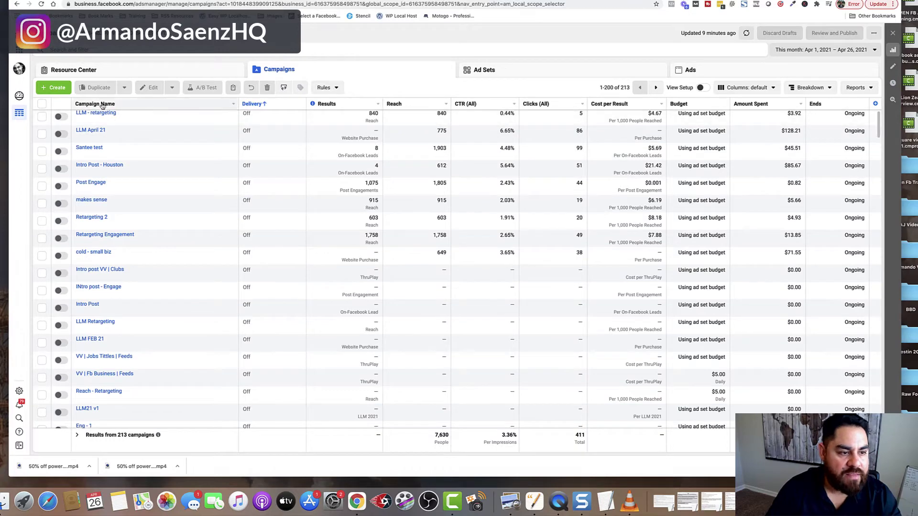
click(52, 91)
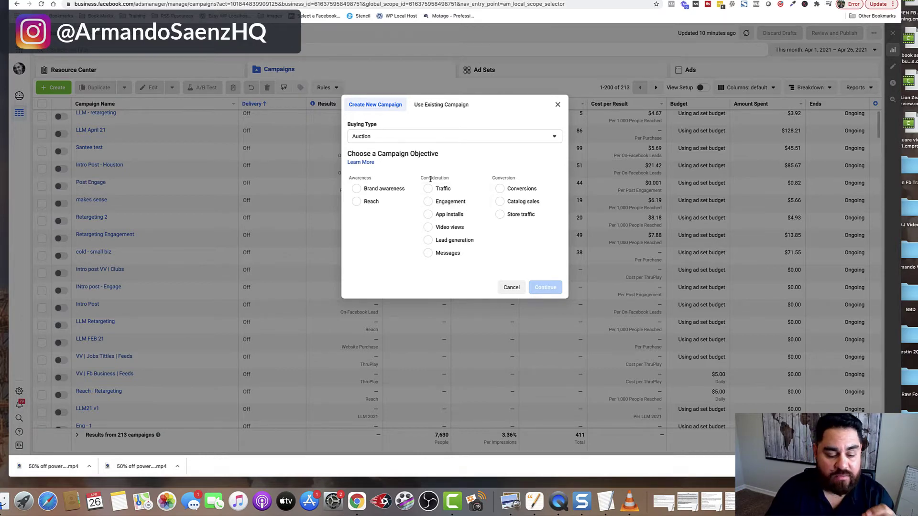
mouse_move(459, 241)
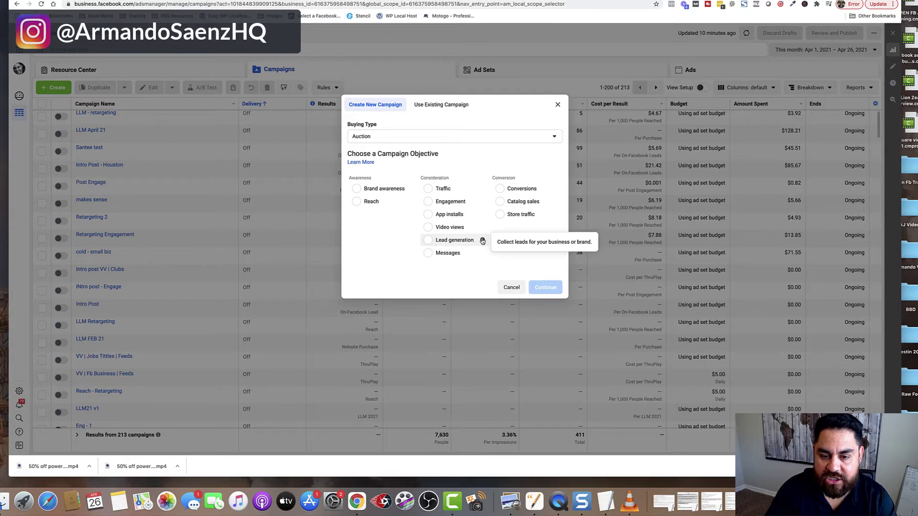
click(451, 240)
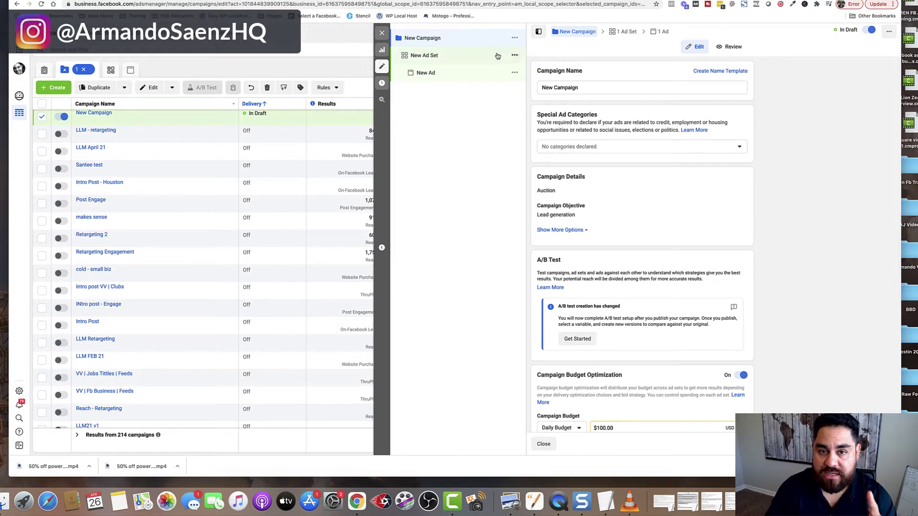
Name the campaign '50 off power washing' and leave special ad categories undeclared.
drag(579, 88, 538, 87)
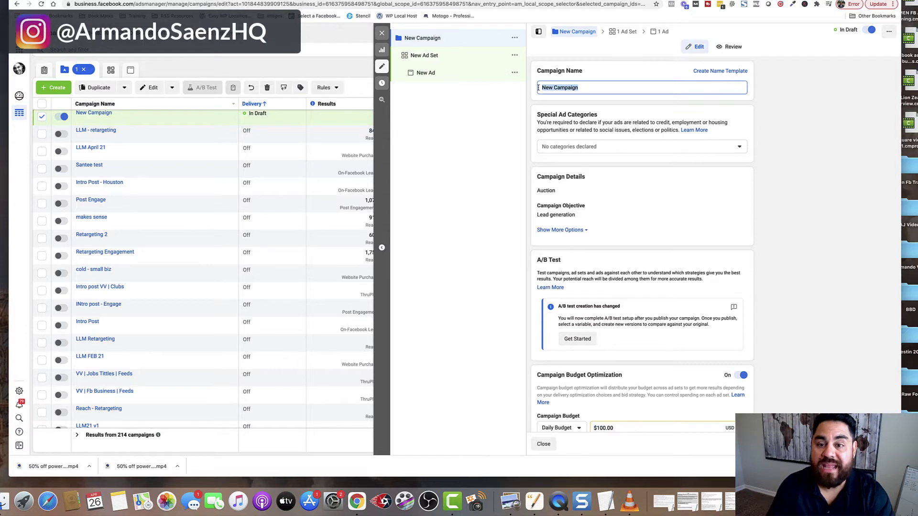
text(50 off power washing)
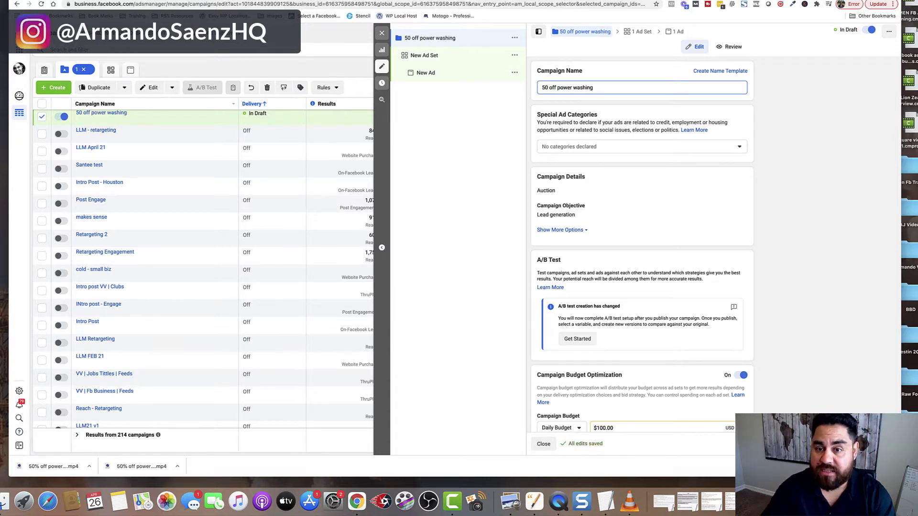
scroll(585, 149, down, 1)
click(574, 125)
click(574, 125)
click(574, 125)
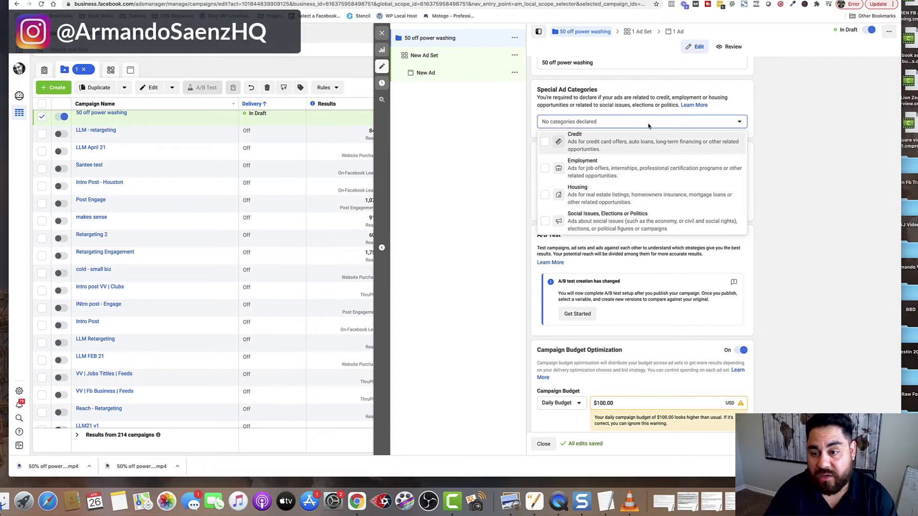
click(648, 111)
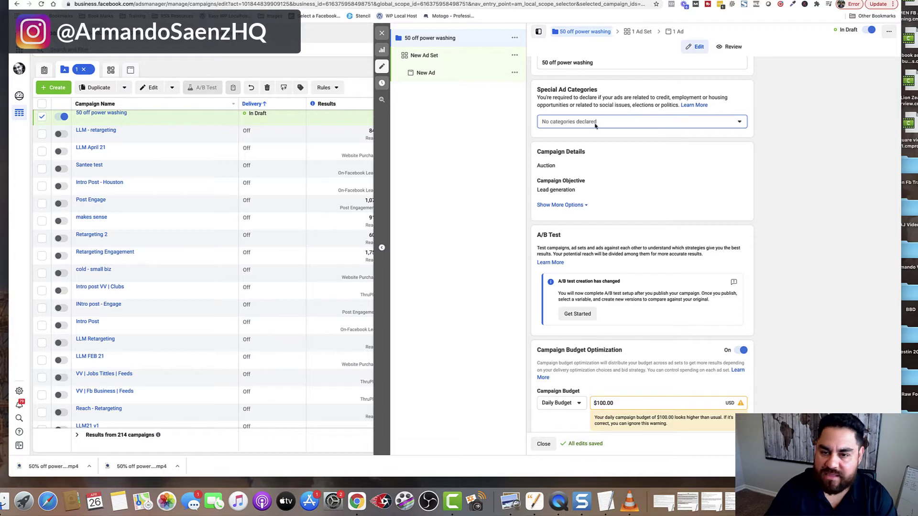
Turn off campaign budget optimization and move on to the ad set settings.
click(560, 205)
scroll(562, 206, down, 3)
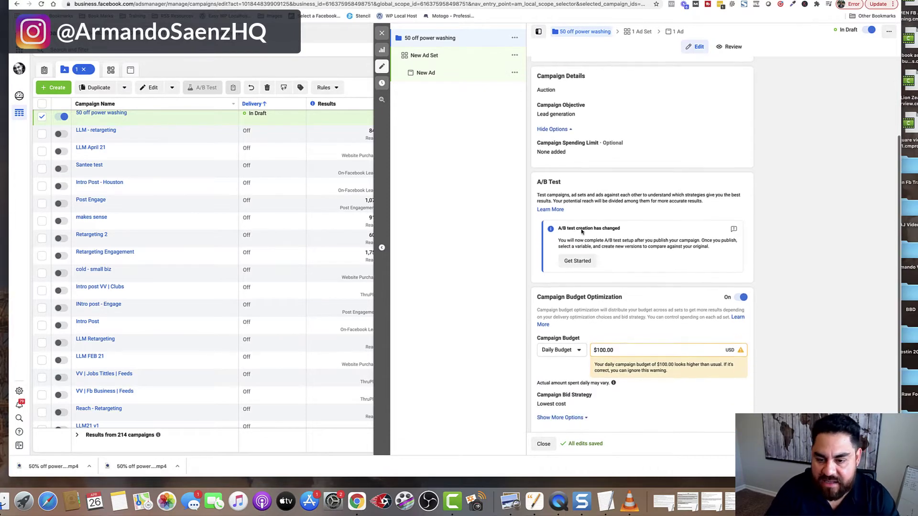
mouse_move(567, 333)
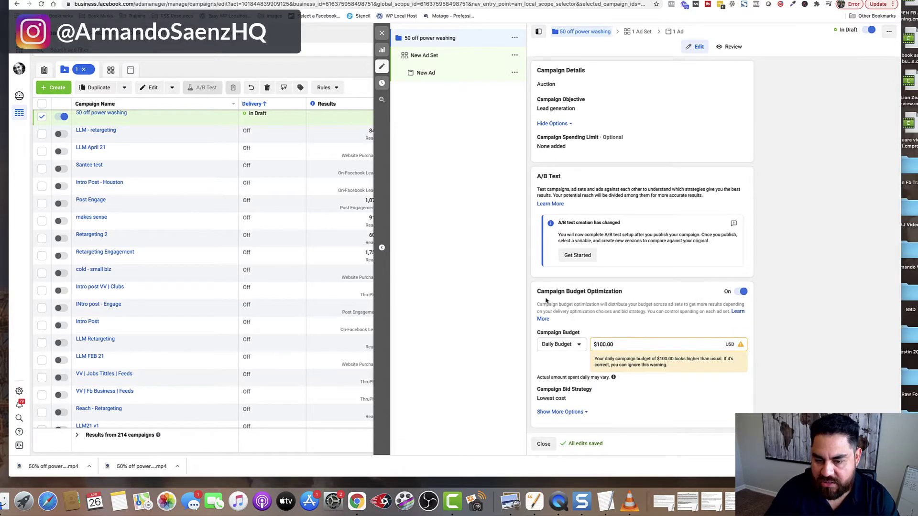
click(741, 292)
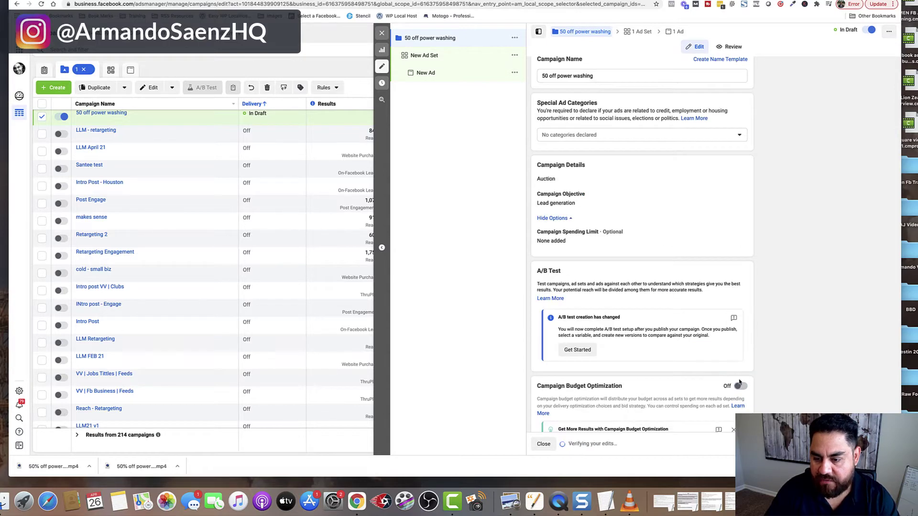
scroll(726, 389, down, 2)
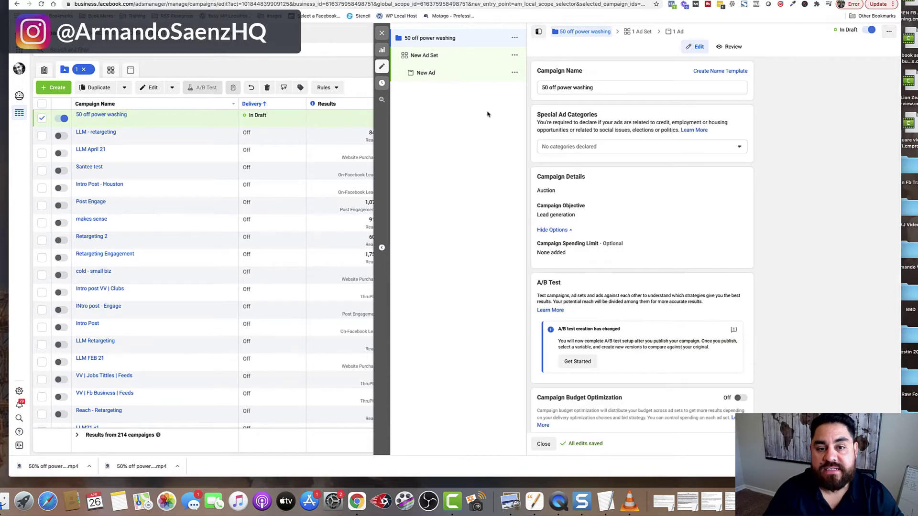
click(436, 61)
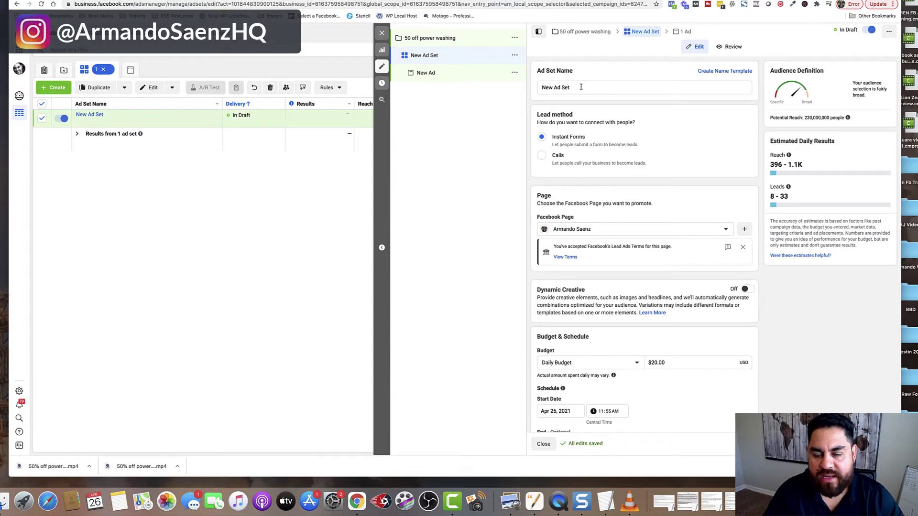
Rename the ad set to 'Houston | Feeds'.
drag(581, 87, 533, 89)
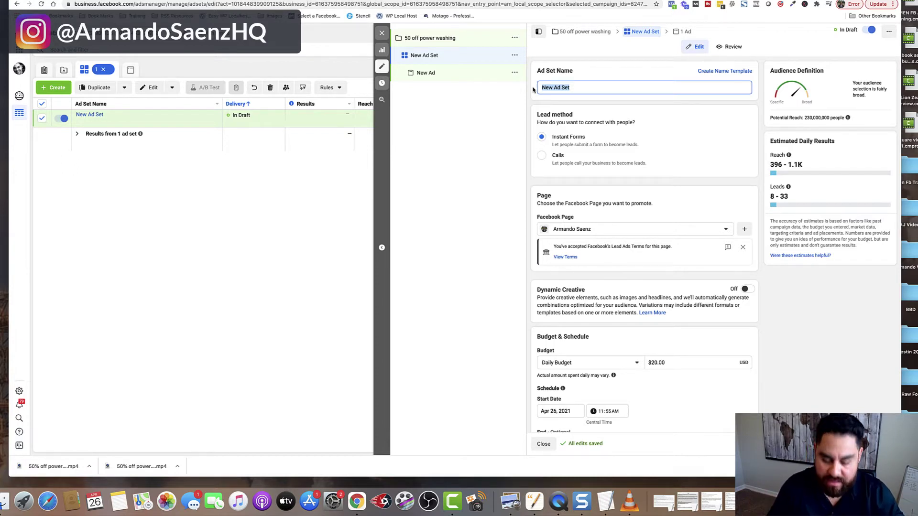
text(Houston)
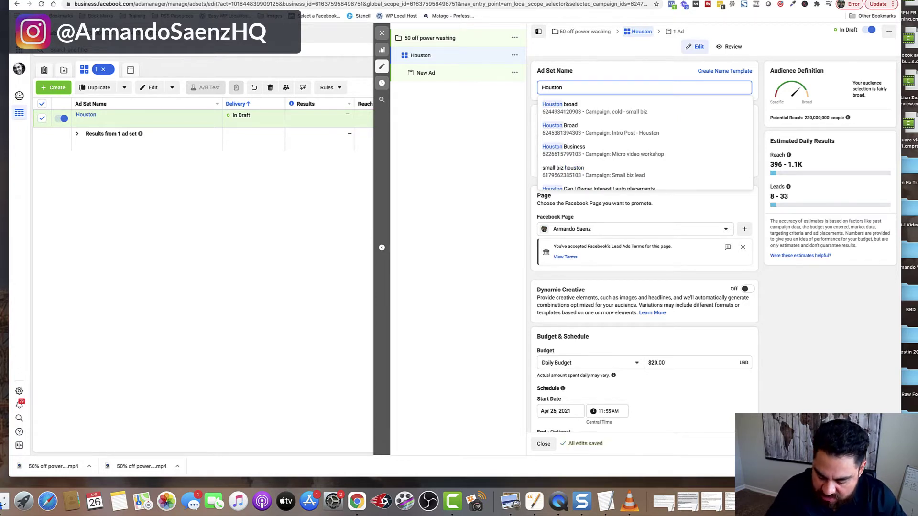
text( | Feeds)
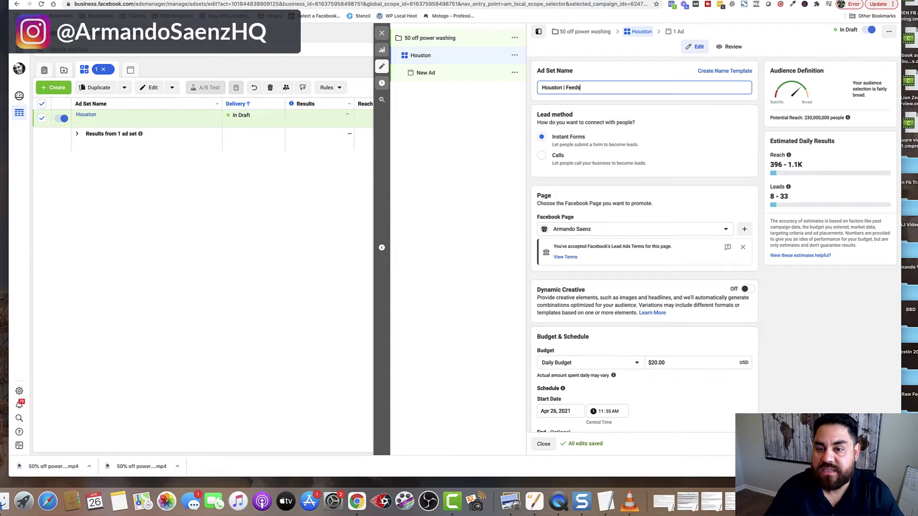
click(523, 96)
Review the Facebook Page choices, keeping the current page and instant forms.
scroll(549, 96, down, 1)
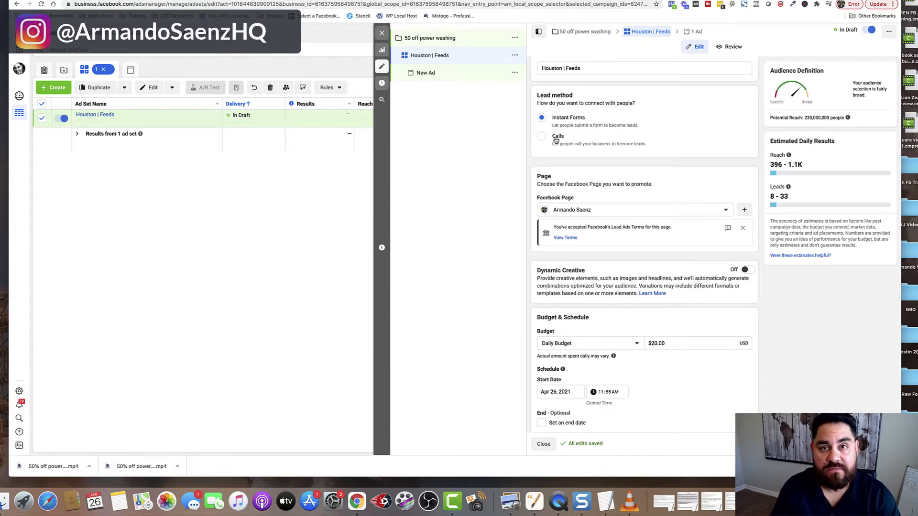
scroll(556, 140, down, 3)
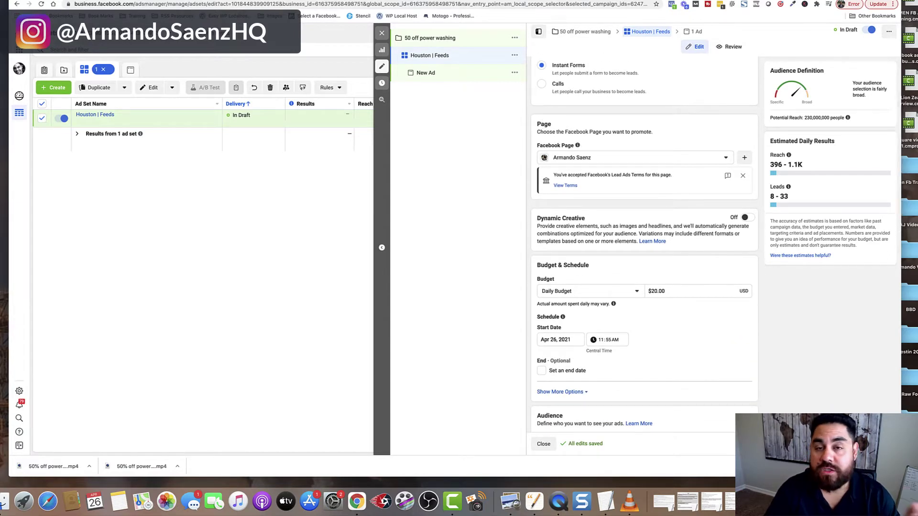
click(727, 159)
click(721, 144)
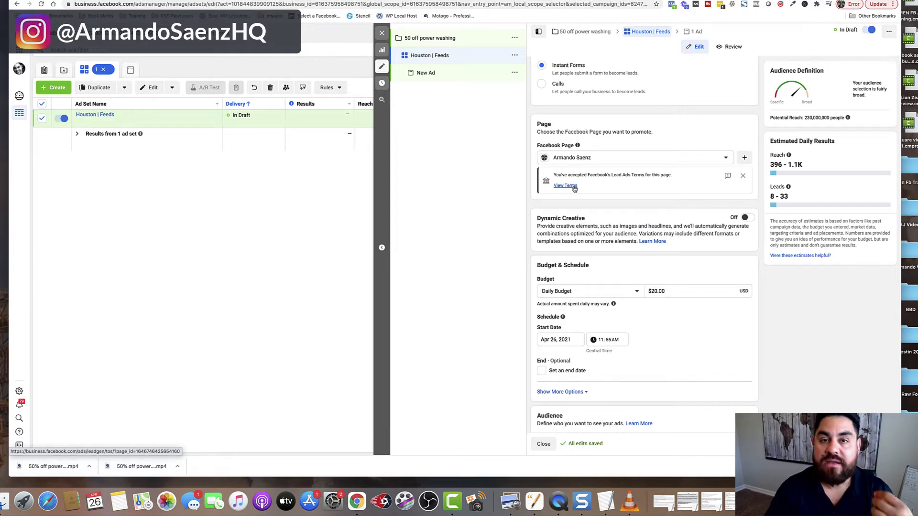
scroll(575, 190, down, 1)
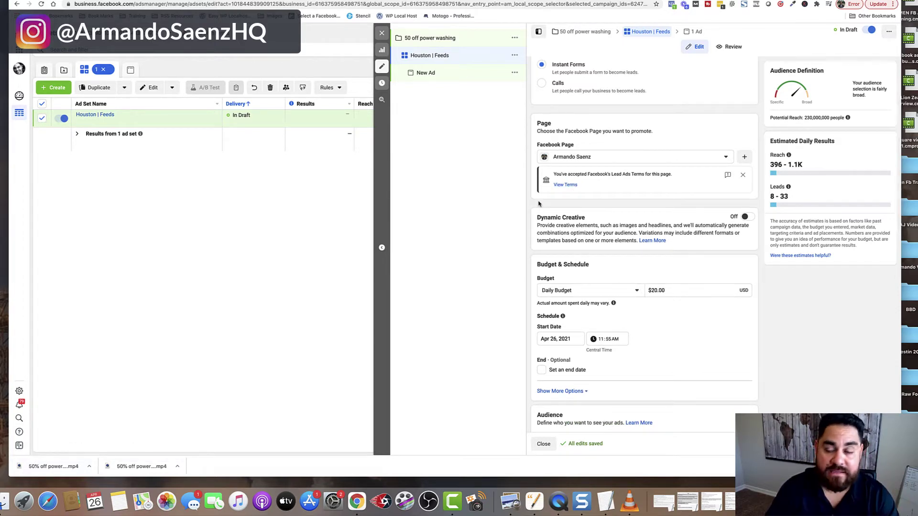
scroll(550, 201, down, 5)
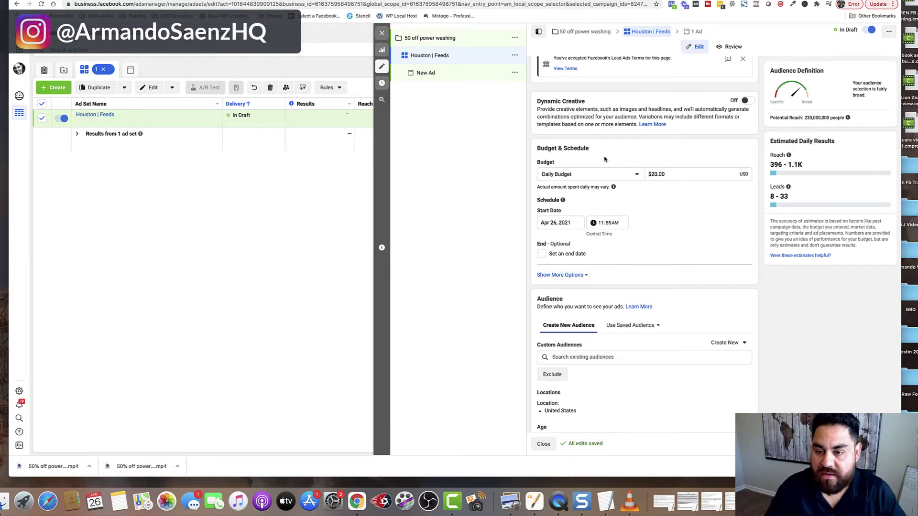
Change the Daily Budget field from 20 to 10, making it $10.00 a day.
click(653, 175)
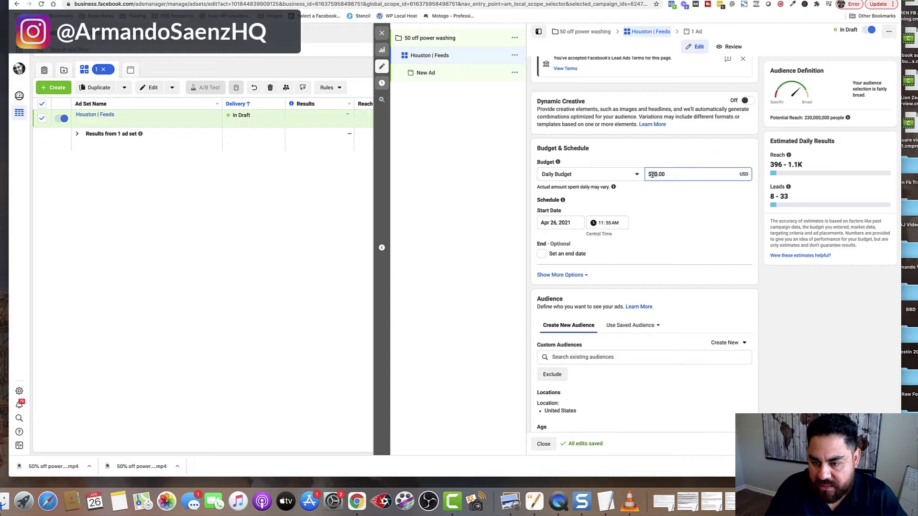
key(BackSpace)
text(1)
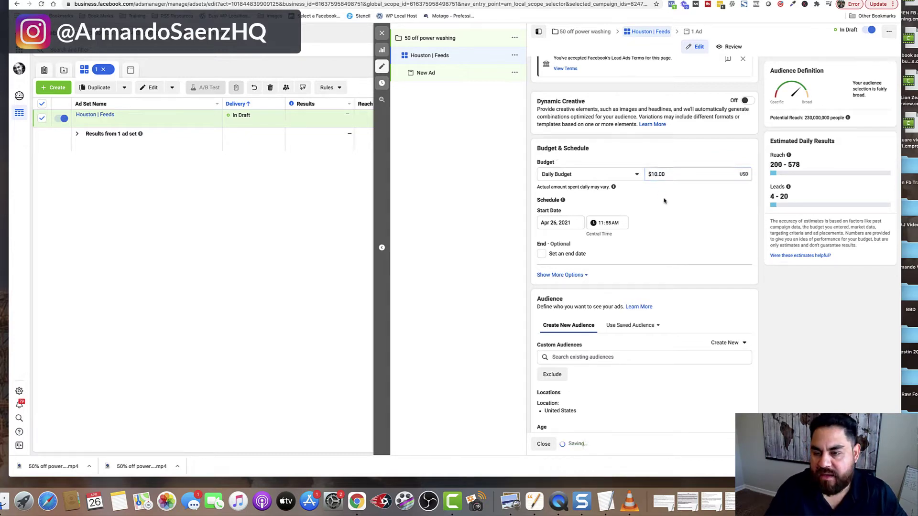
click(664, 201)
scroll(663, 201, down, 5)
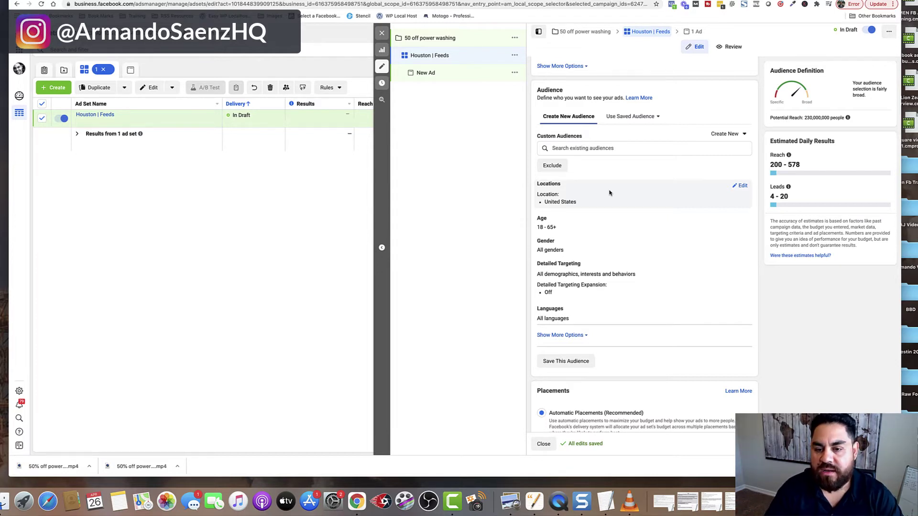
Target Houston, Texas instead of the United States.
click(741, 187)
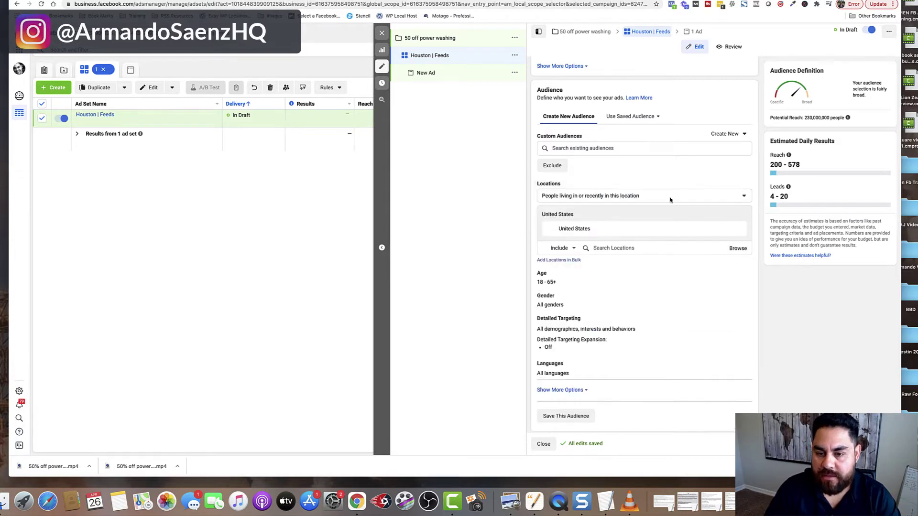
click(618, 249)
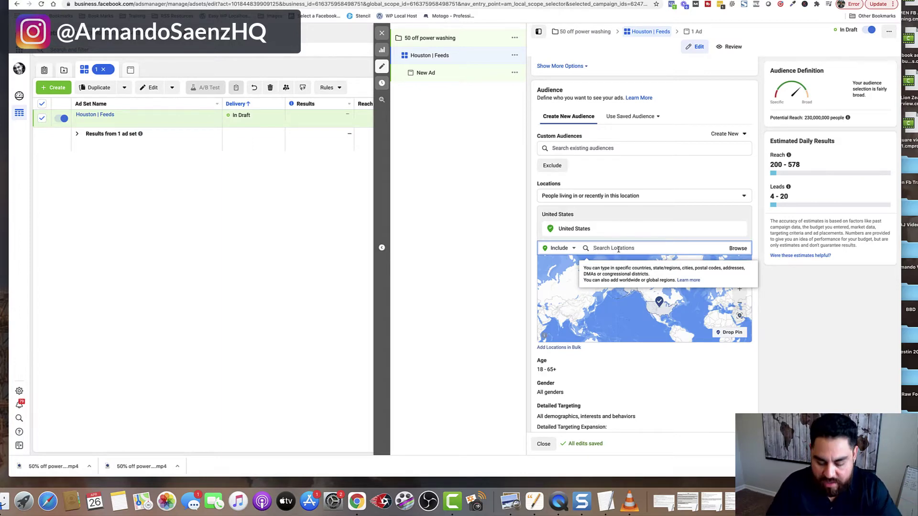
text(houston)
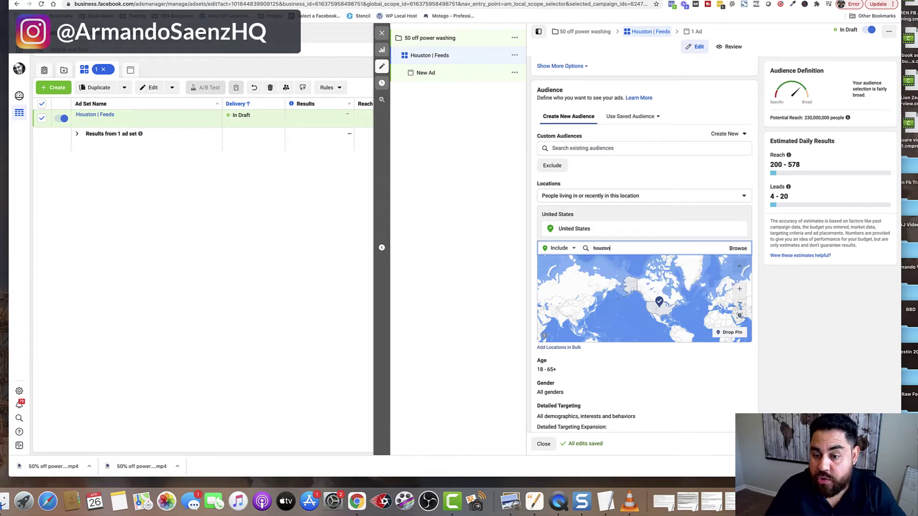
key(super+a)
key(BackSpace)
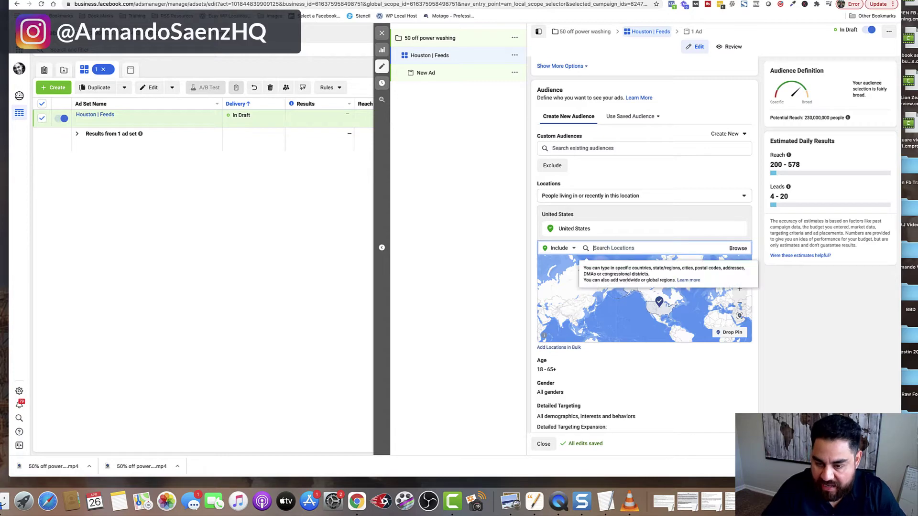
text(houston)
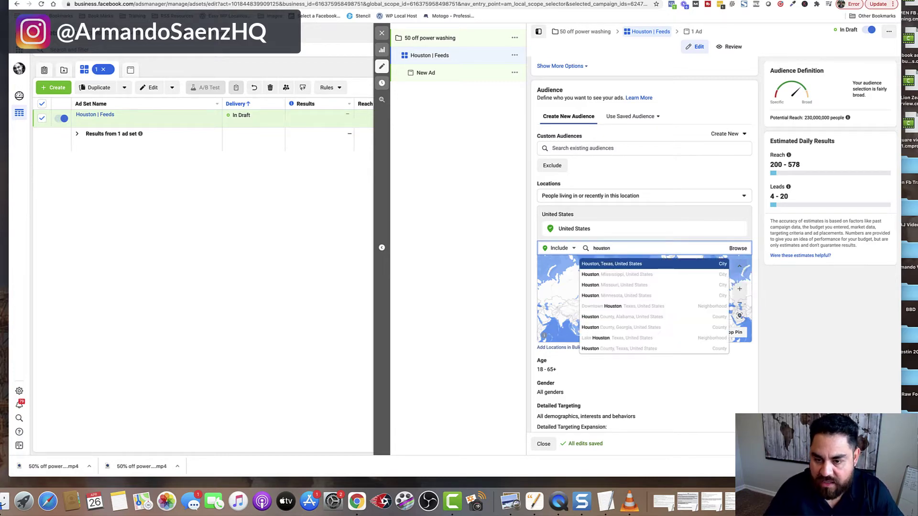
click(601, 263)
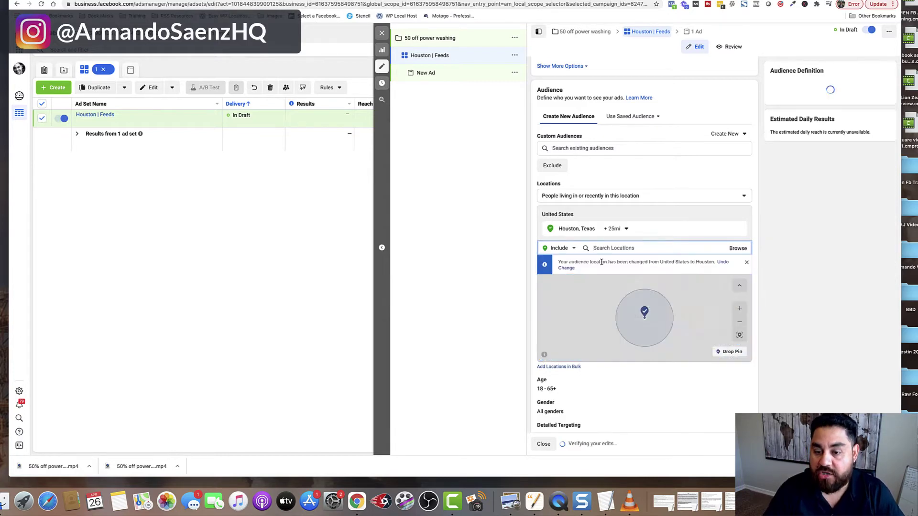
Narrow the radius around Houston to 10 miles.
click(623, 229)
drag(627, 276, 612, 276)
click(532, 248)
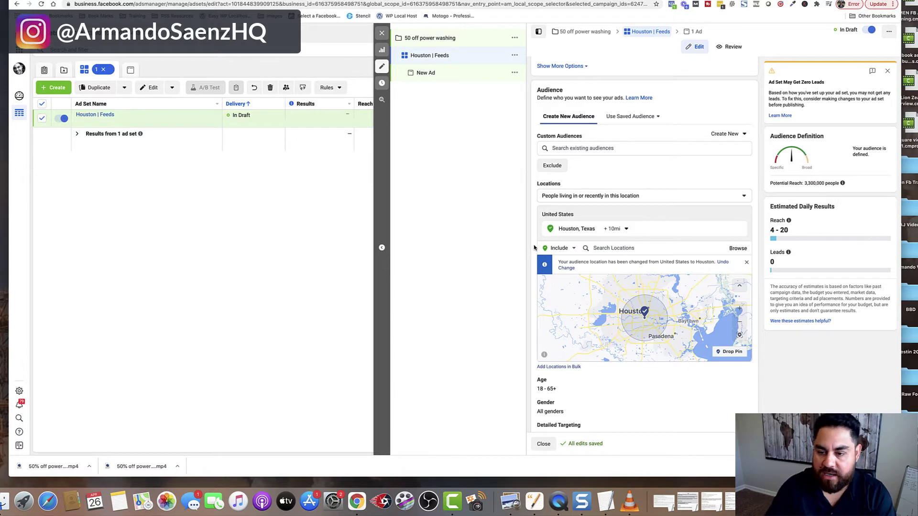
scroll(652, 282, down, 2)
scroll(652, 282, up, 2)
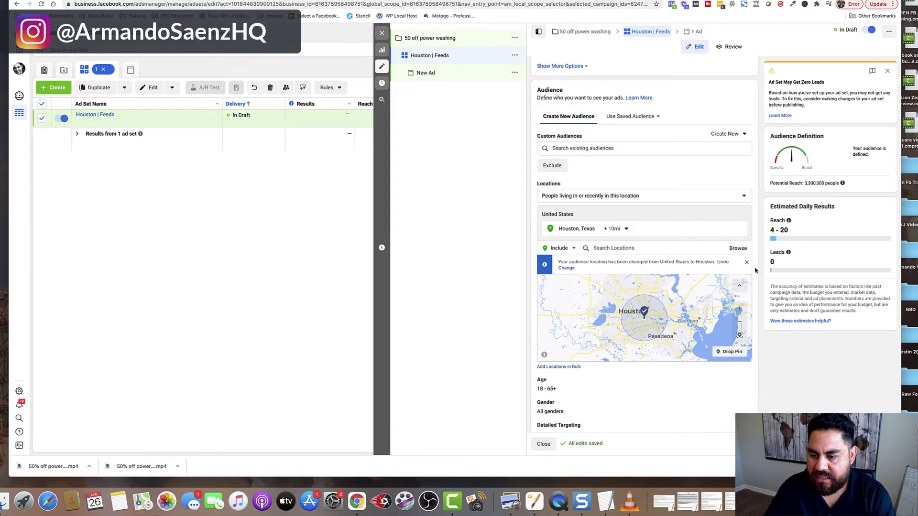
scroll(758, 271, down, 5)
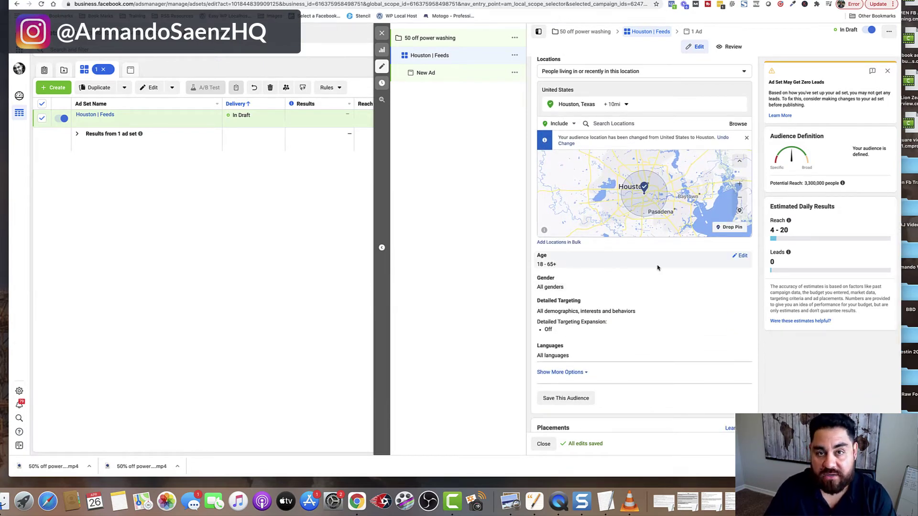
Set the minimum age to 29 with 65+ maximum, then open Detailed Targeting.
click(741, 257)
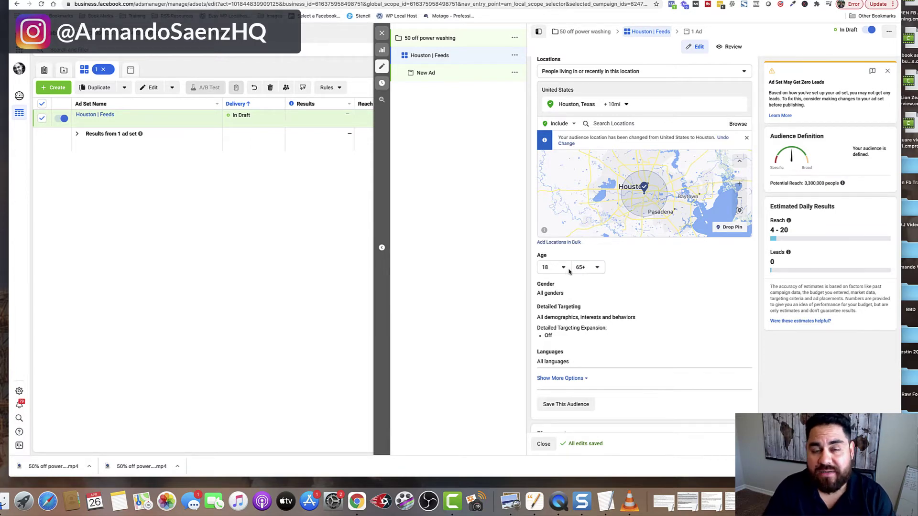
click(566, 269)
scroll(558, 319, down, 5)
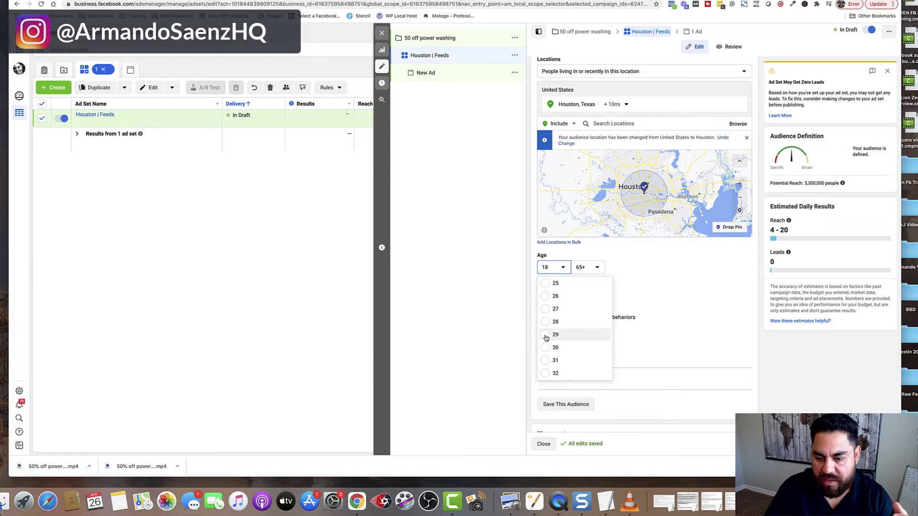
click(546, 335)
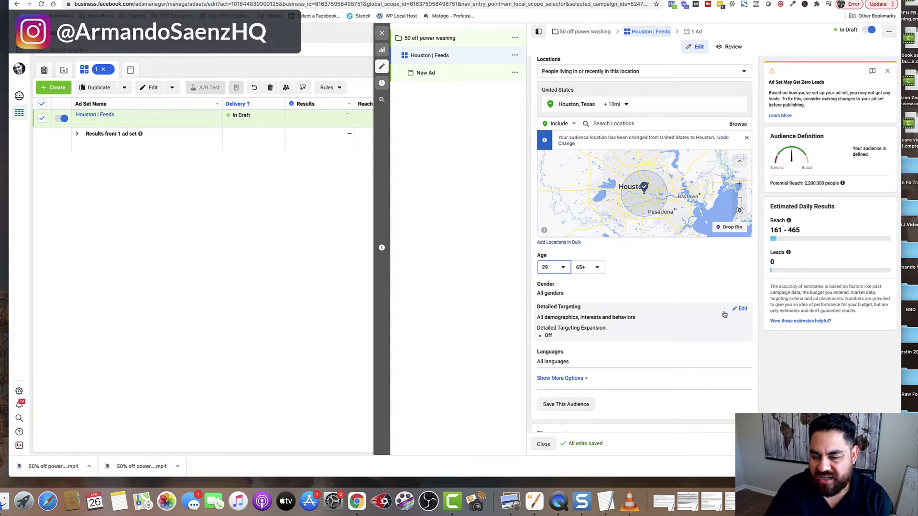
click(739, 308)
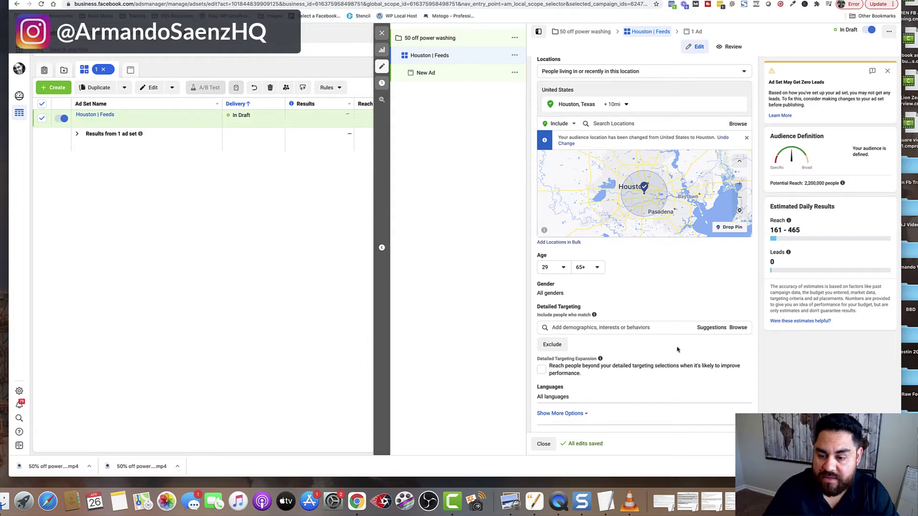
scroll(676, 349, down, 3)
scroll(669, 340, down, 3)
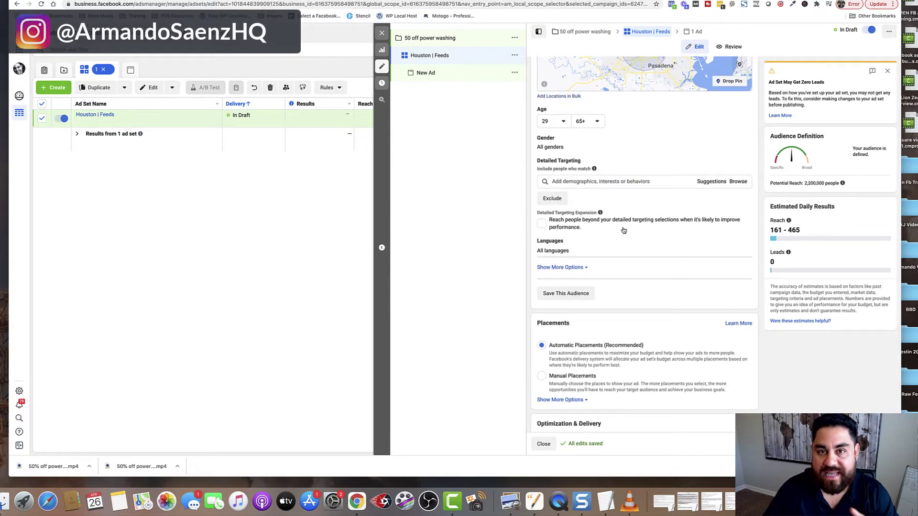
Switch the ad set to Manual Placements.
scroll(626, 229, down, 5)
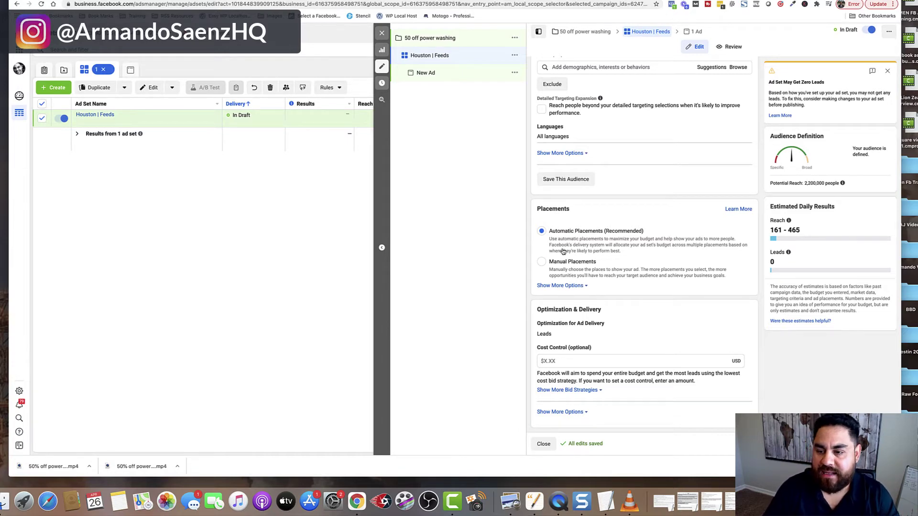
click(541, 262)
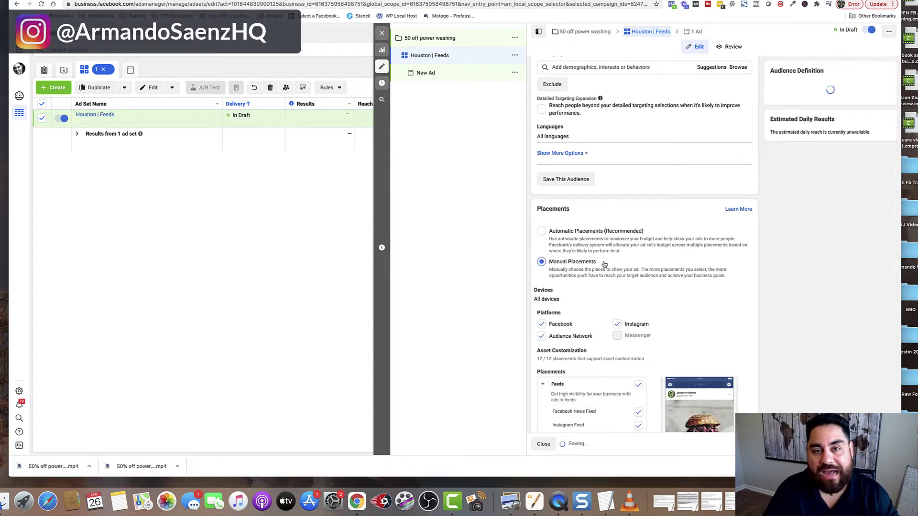
scroll(603, 264, down, 3)
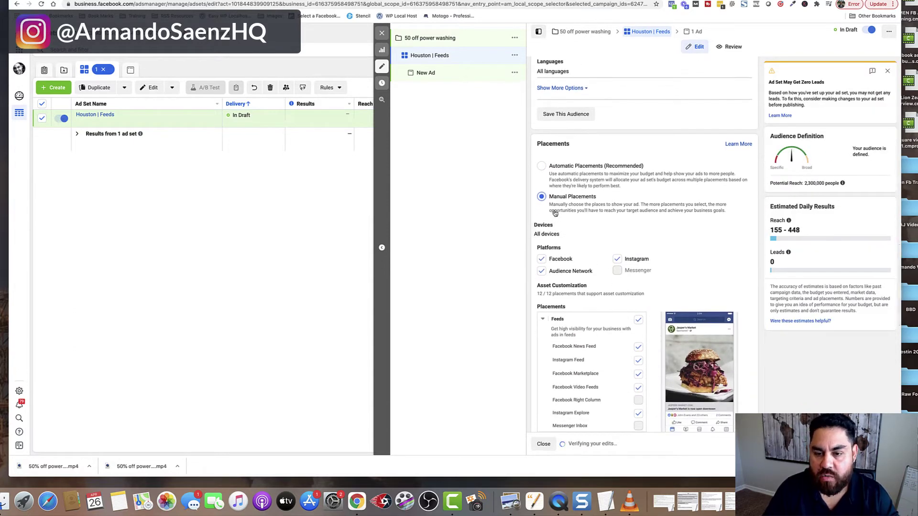
scroll(594, 231, down, 2)
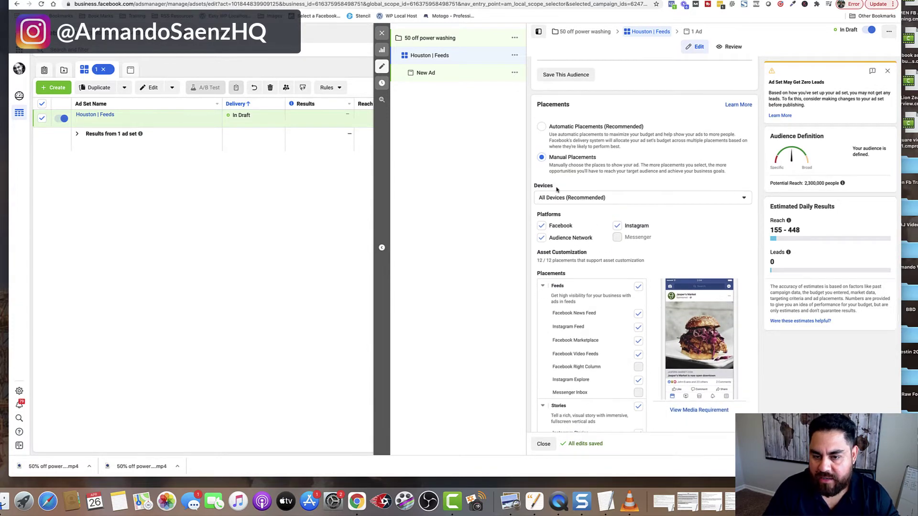
Limit devices to Mobile and platforms to Facebook, removing Instagram and Audience Network.
click(651, 203)
click(568, 229)
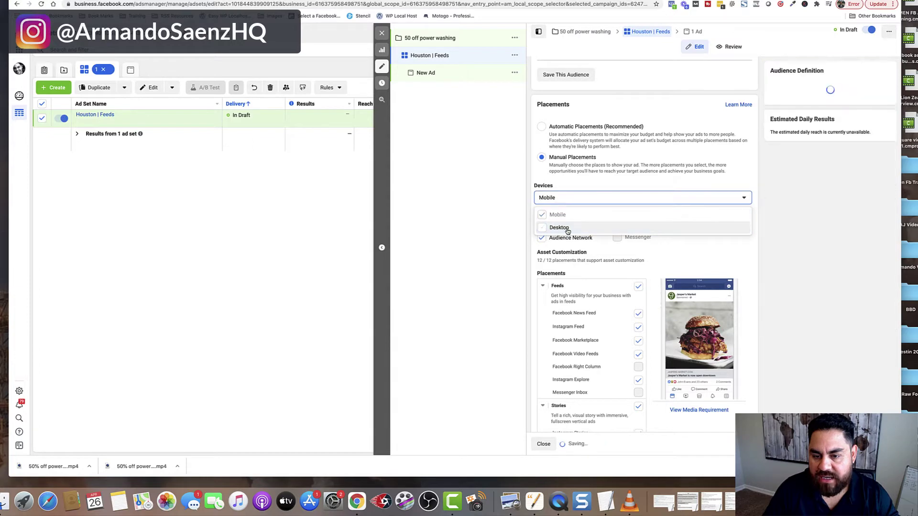
click(661, 246)
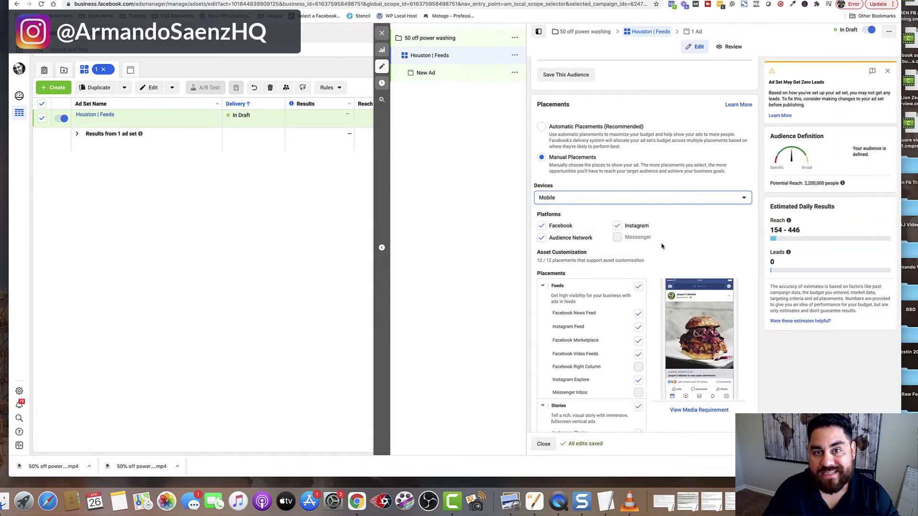
click(617, 225)
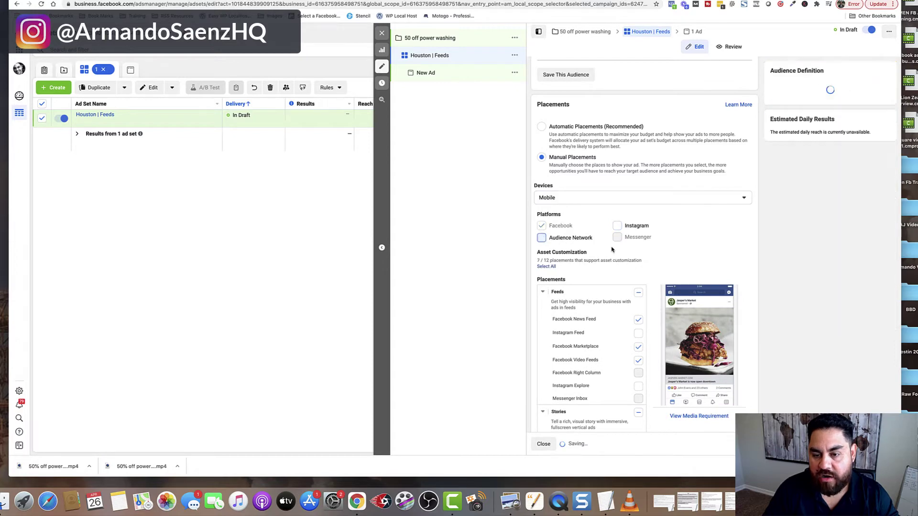
click(569, 238)
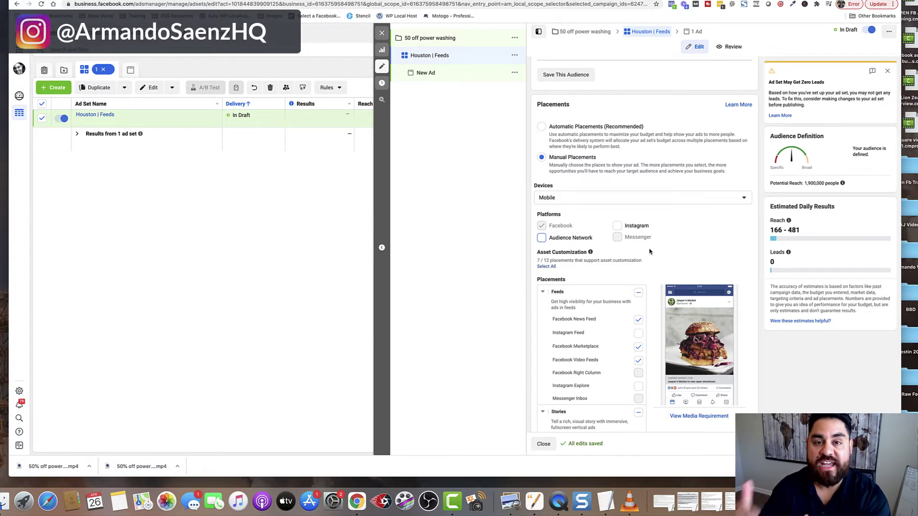
scroll(649, 252, down, 1)
scroll(649, 252, down, 5)
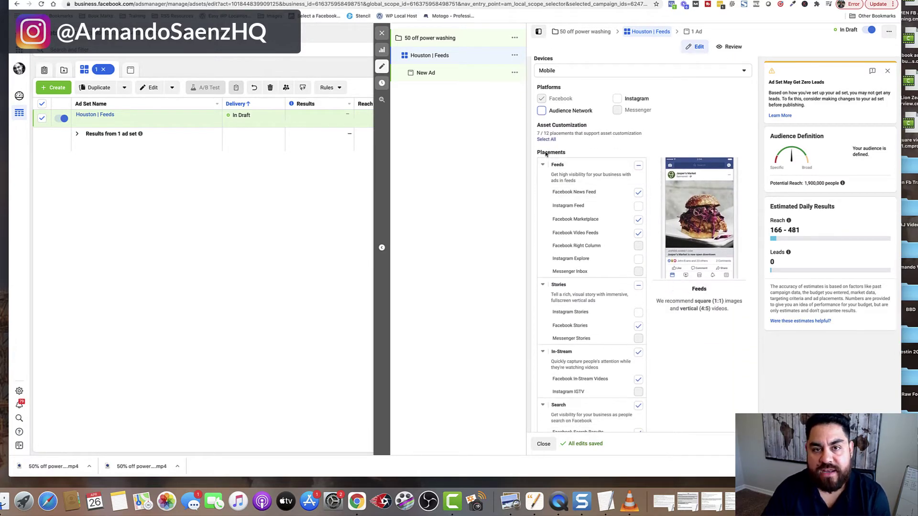
Uncheck Marketplace, Video Feeds, Stories, In-Stream Videos, Search Results and Instant Articles.
click(638, 220)
click(638, 234)
scroll(604, 196, down, 3)
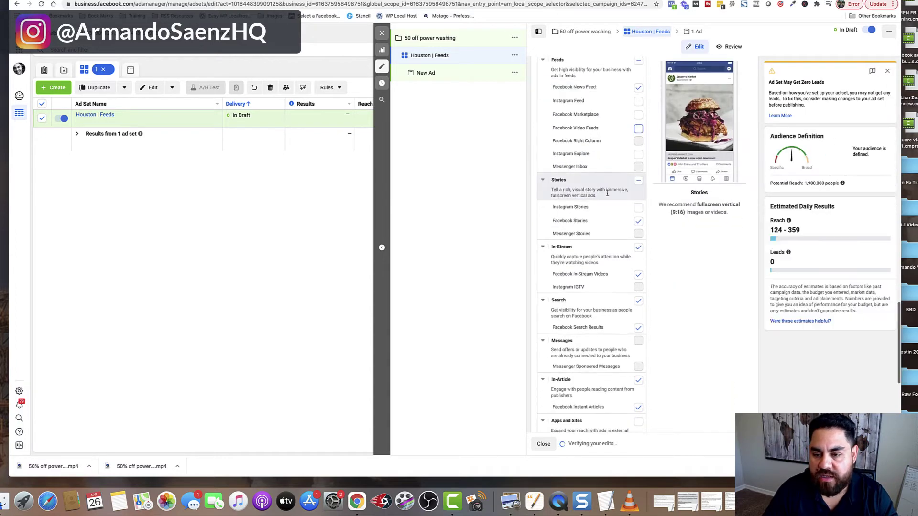
click(639, 176)
click(638, 176)
click(638, 270)
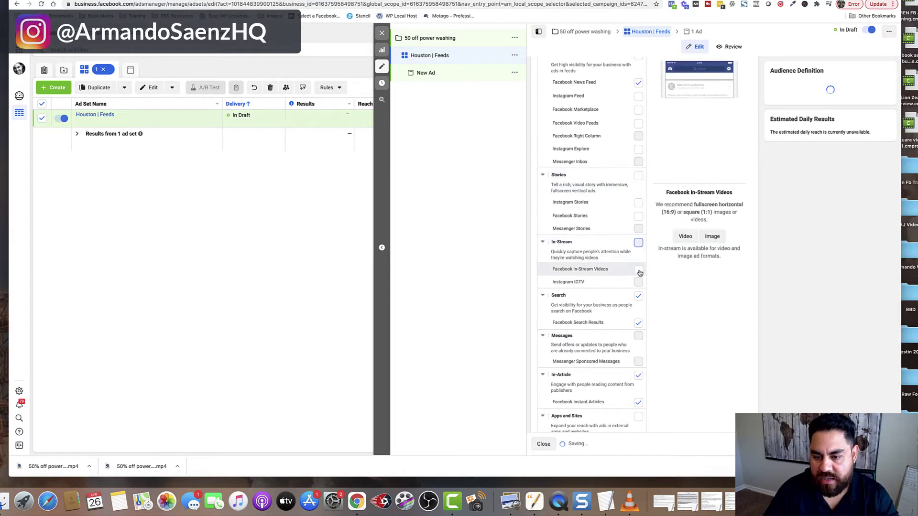
click(638, 296)
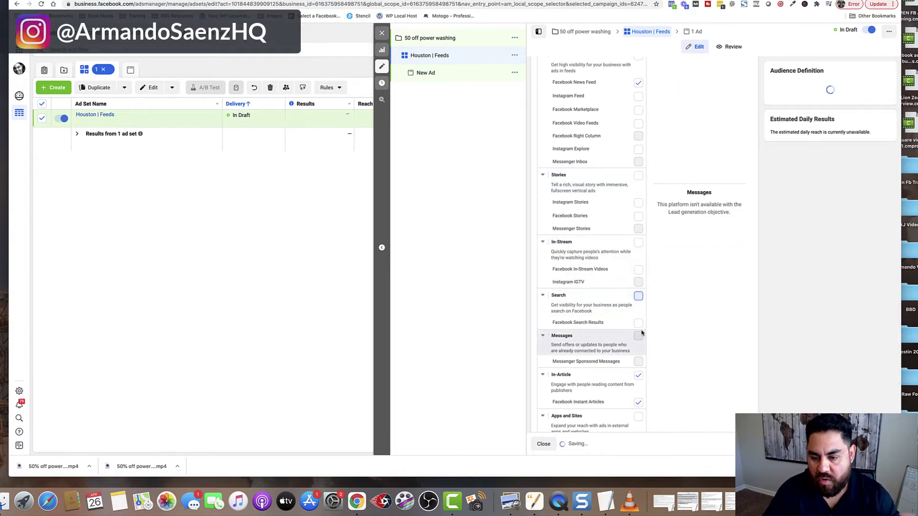
click(638, 375)
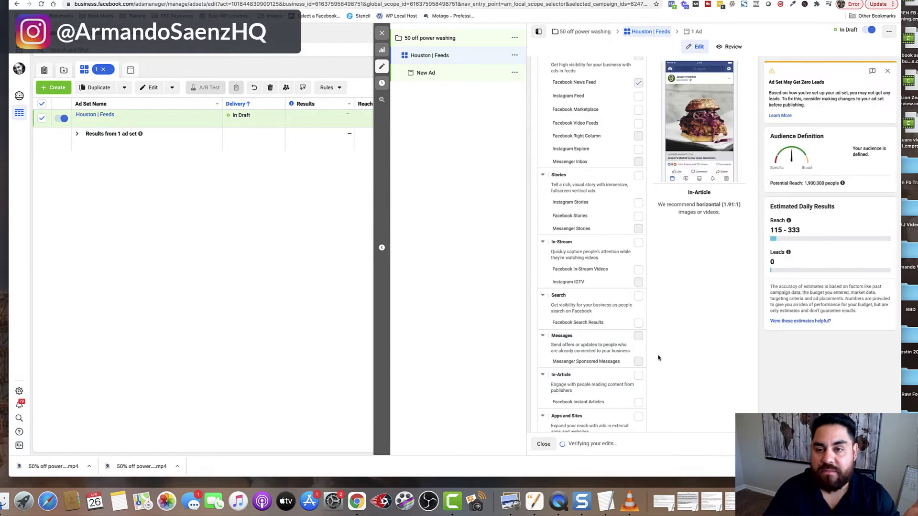
scroll(664, 351, down, 5)
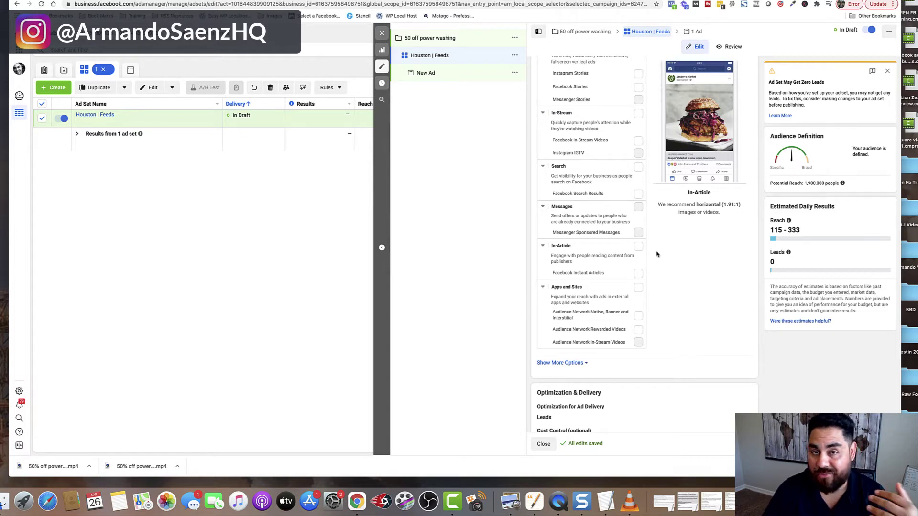
Review Optimization & Delivery, set to Leads with no cost control.
scroll(656, 254, down, 3)
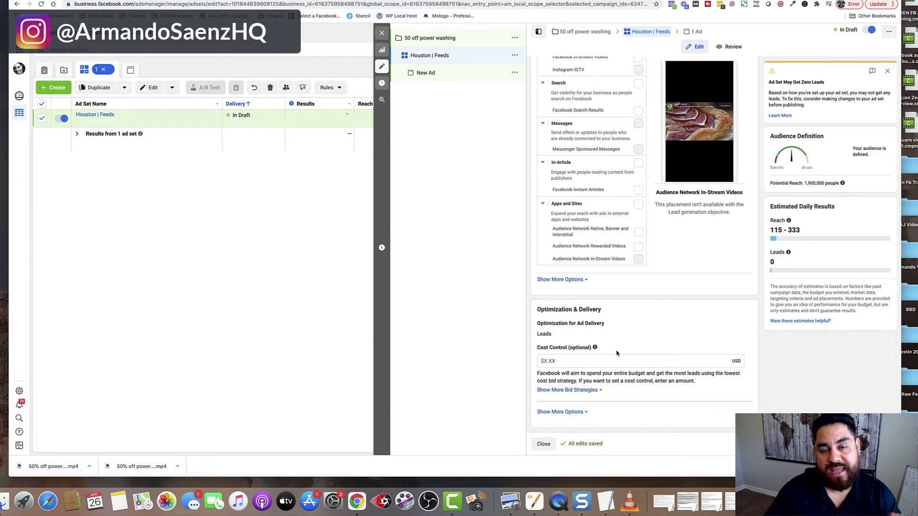
mouse_move(607, 323)
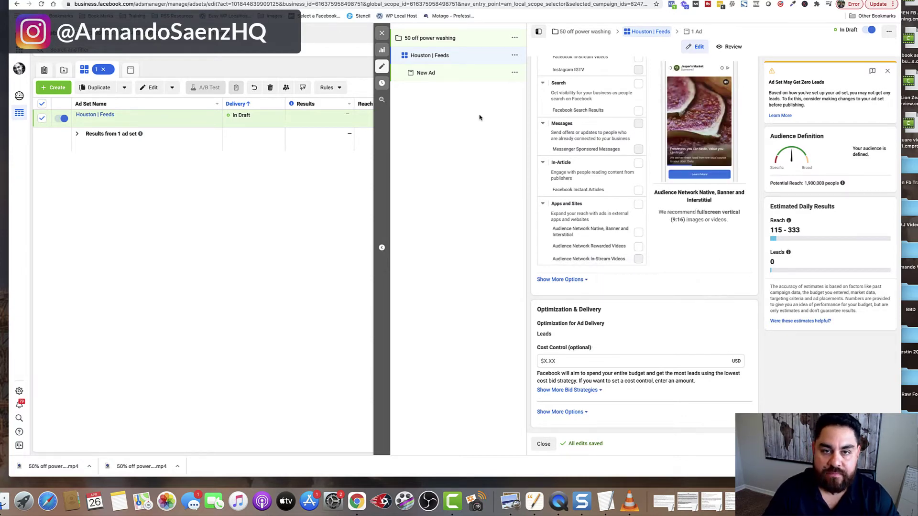
Open New Ad and rename it 'Video 1'.
click(424, 74)
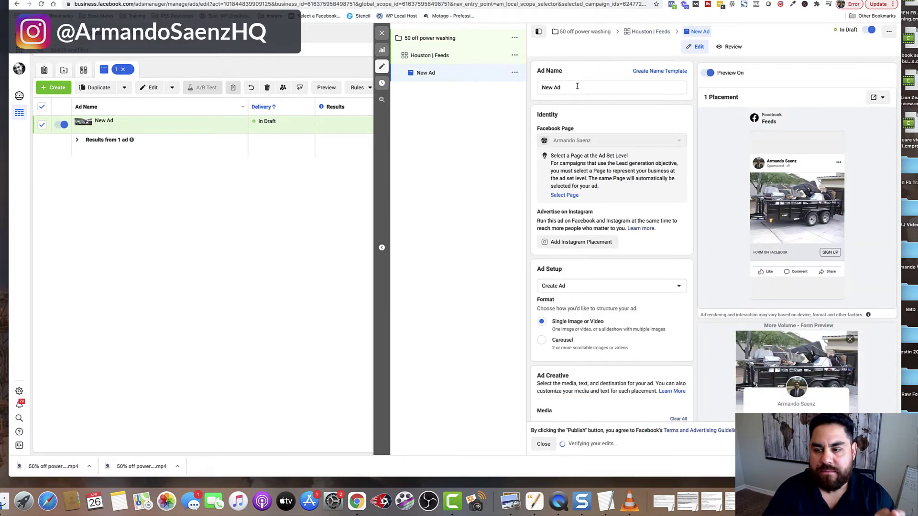
drag(577, 86, 536, 87)
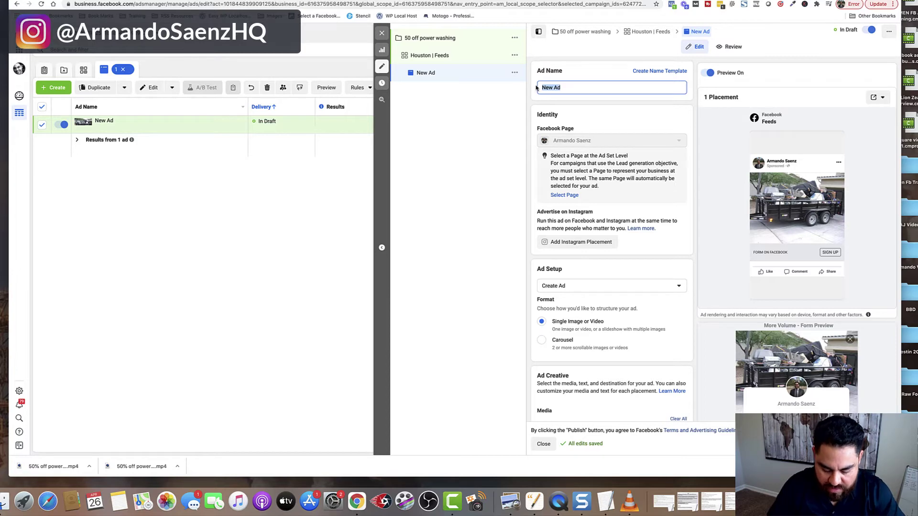
text(Video 1)
click(529, 92)
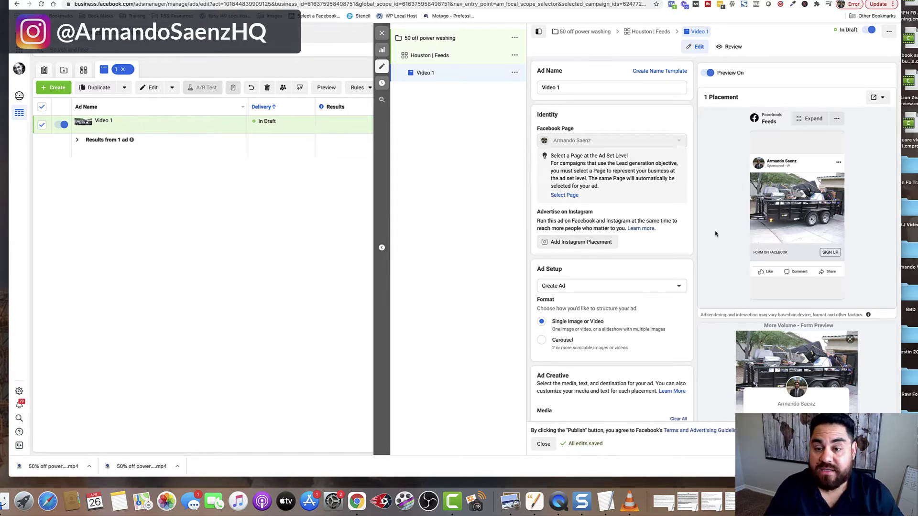
Keep Create Ad as the ad setup choice and scroll down to the Media section.
scroll(675, 213, down, 3)
scroll(675, 213, down, 2)
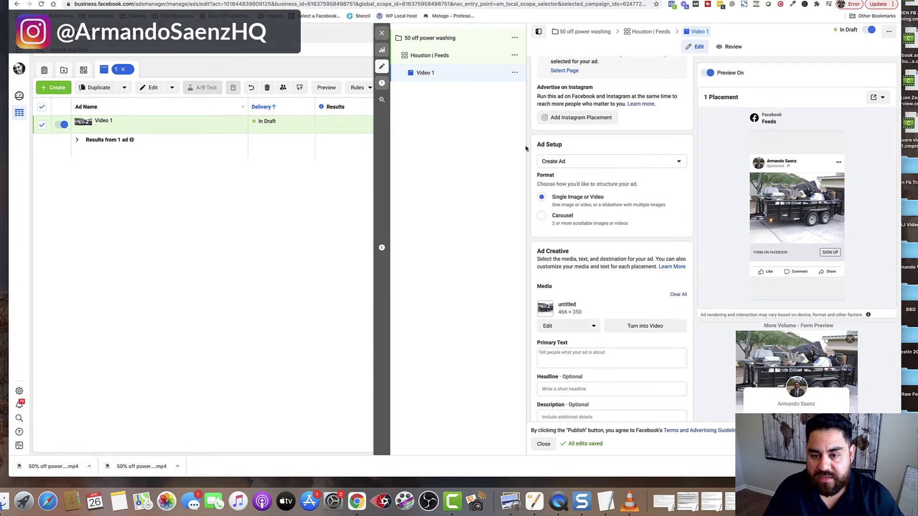
click(678, 163)
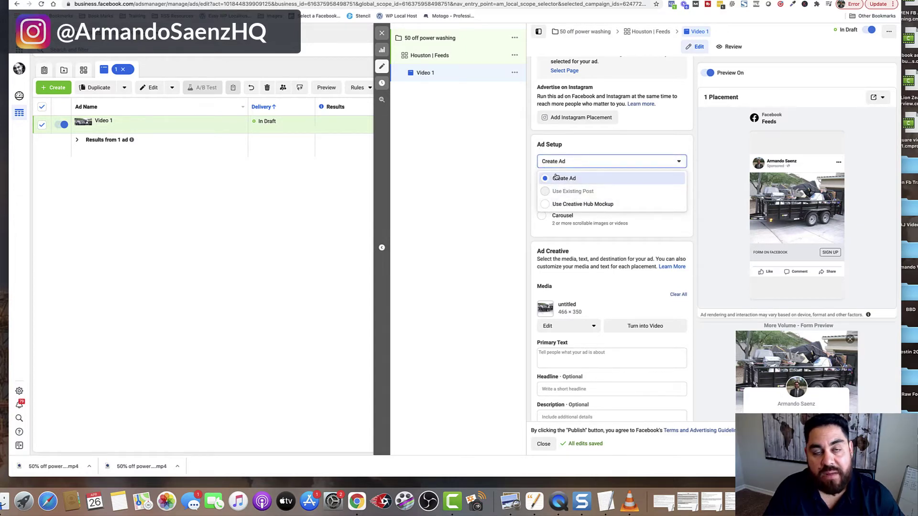
click(601, 153)
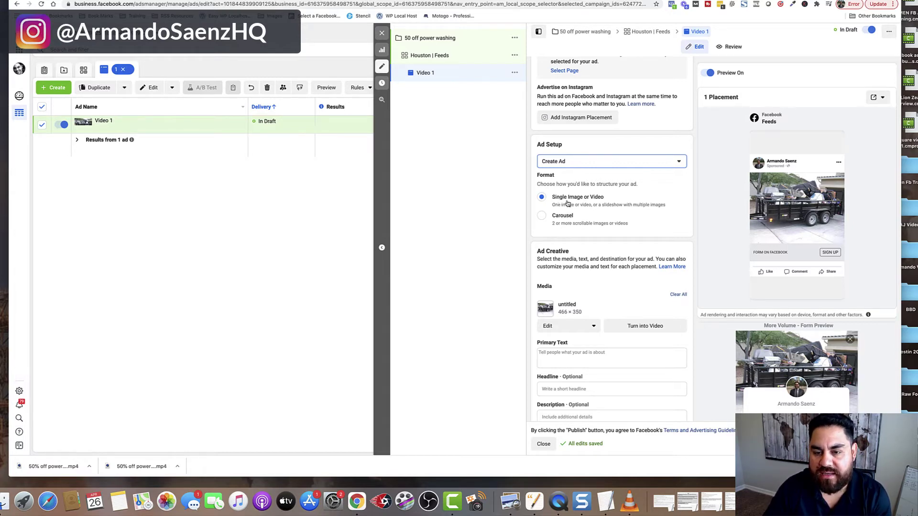
scroll(588, 204, down, 2)
scroll(588, 203, down, 2)
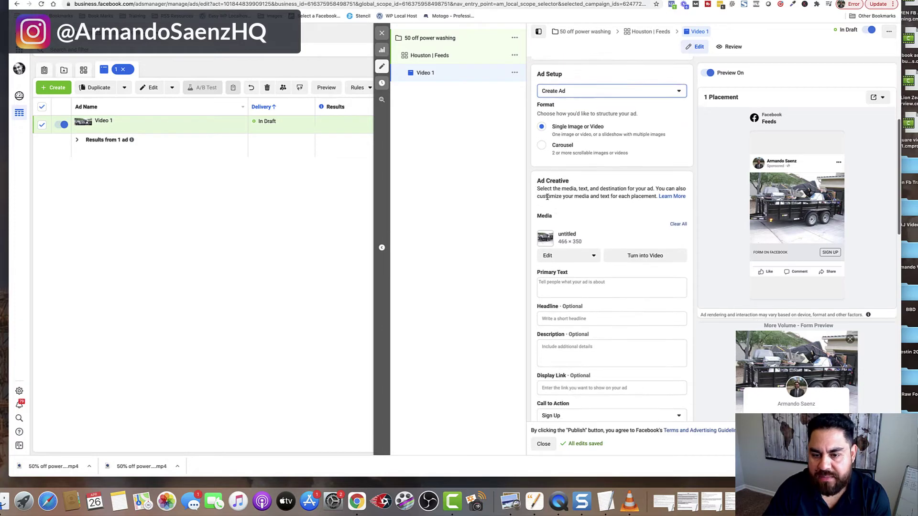
Clear the placeholder image and upload '50% off powerwashing (1).mp4' as the ad's video.
click(678, 224)
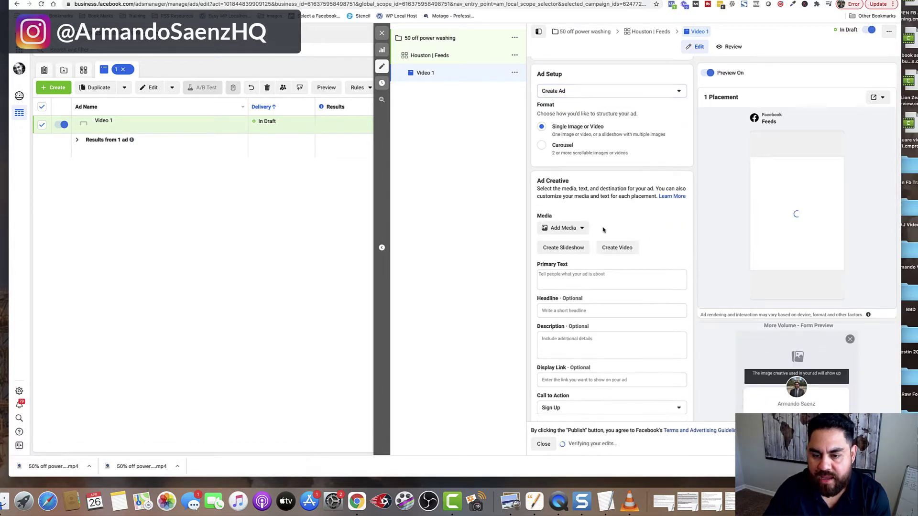
click(582, 229)
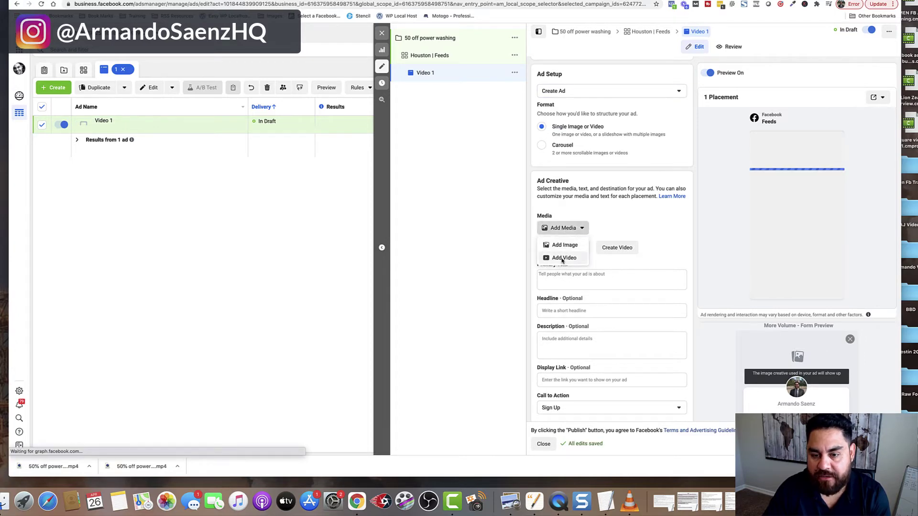
click(562, 261)
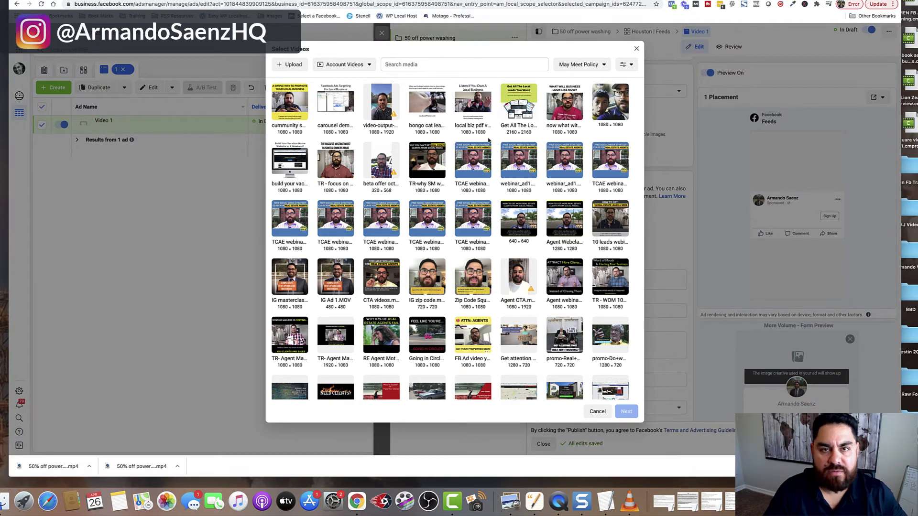
click(371, 67)
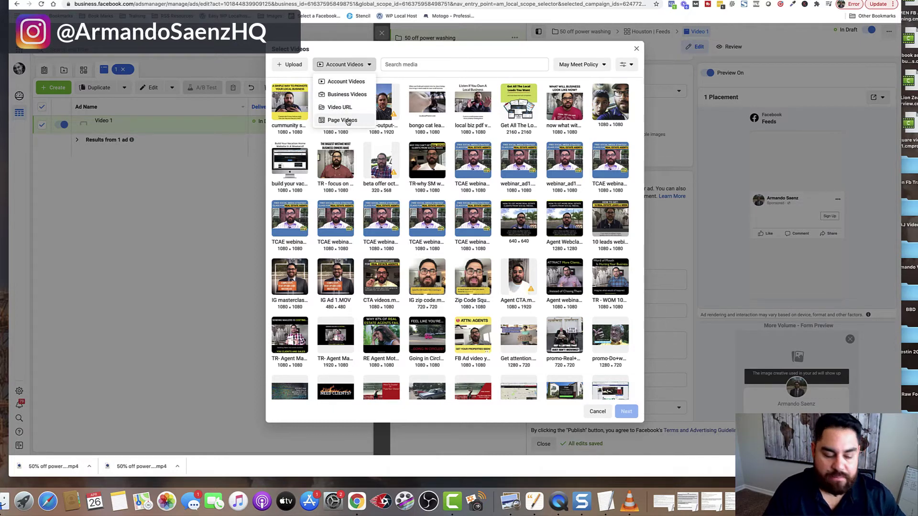
click(291, 65)
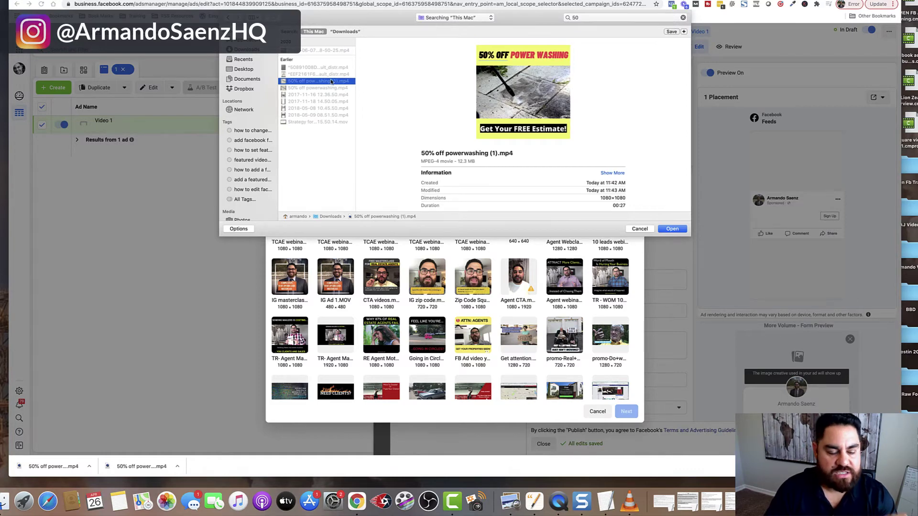
click(672, 229)
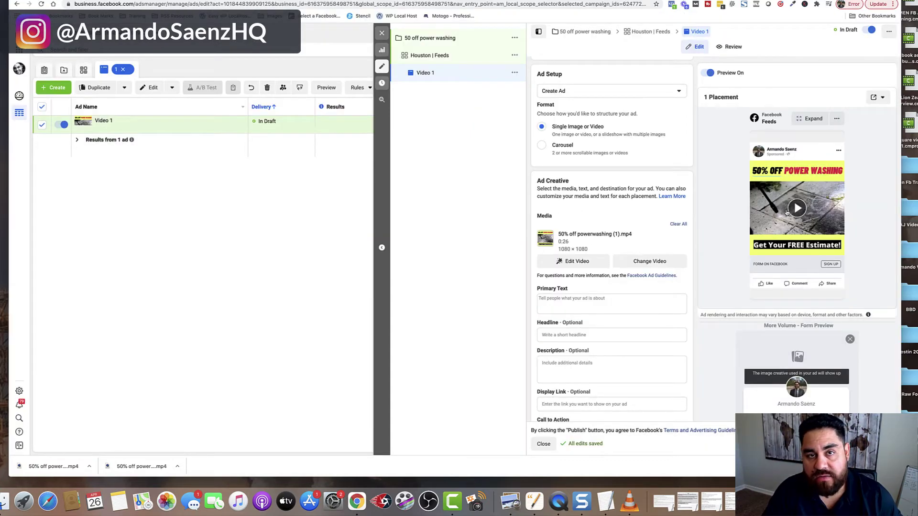
Play the 50% OFF POWER WASHING video in the ad preview, then scroll down toward Primary Text.
click(783, 213)
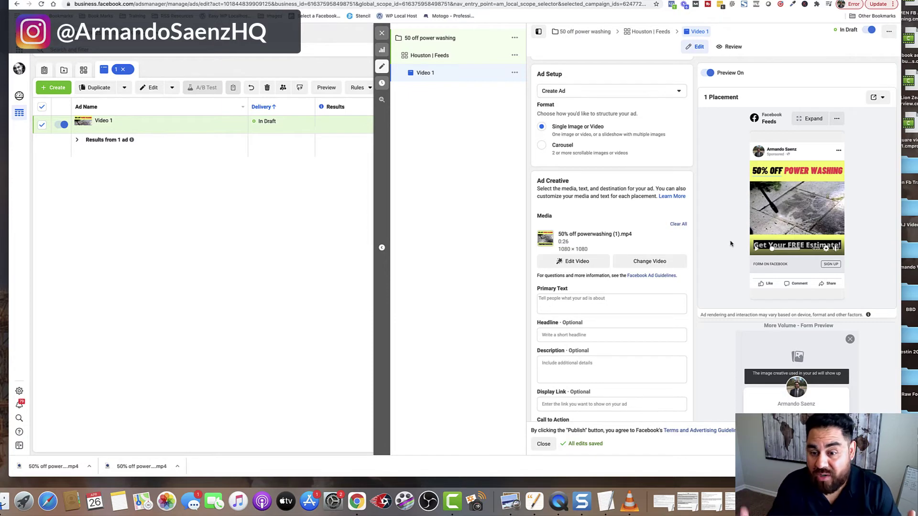
scroll(690, 205, down, 3)
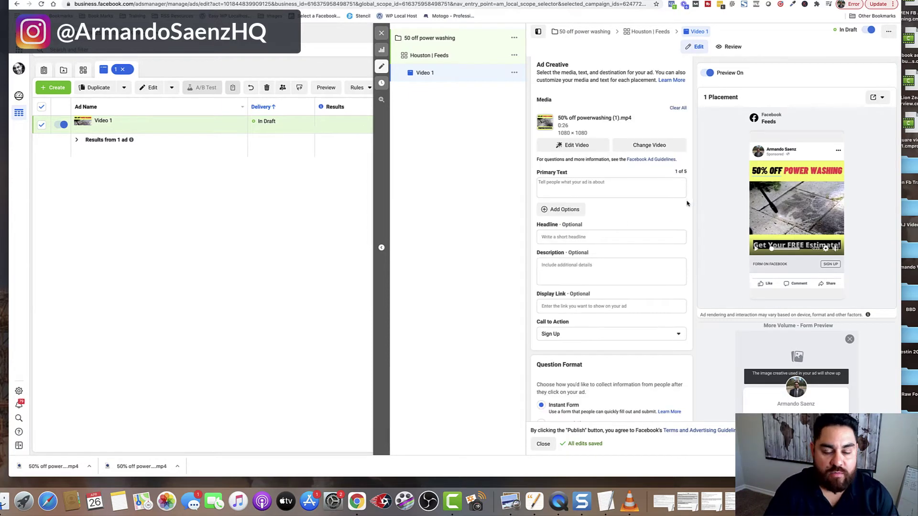
mouse_move(572, 176)
mouse_move(574, 270)
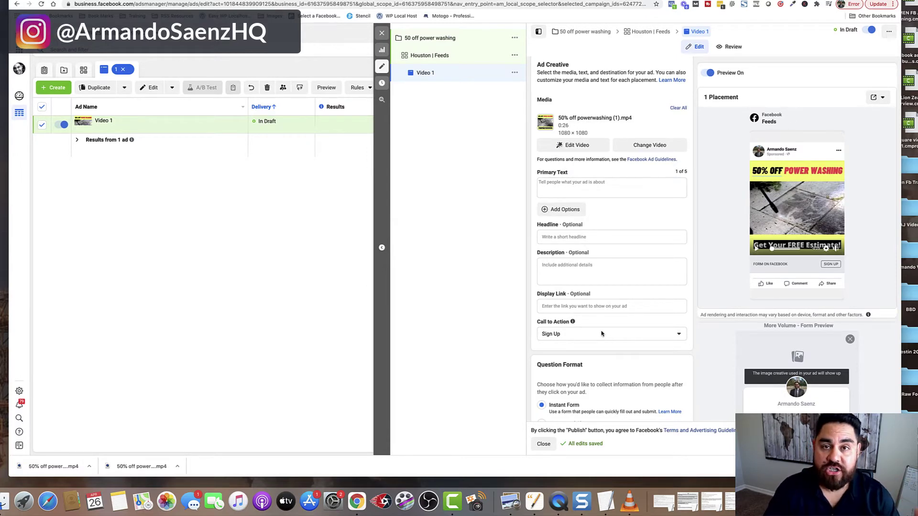
click(563, 188)
text(Hey Houstonians!  Get your home Summer ready without lifting a finger.  We're running our pre Summer sale (50% off, save over $400!) for the next 50 people who book power washing services.  Here's how it works:  - Click below to get a custom estimate - Pick your service date - Relax and have lemonade will be do the rest  Click "Get Quote" Today!  See you soon.)
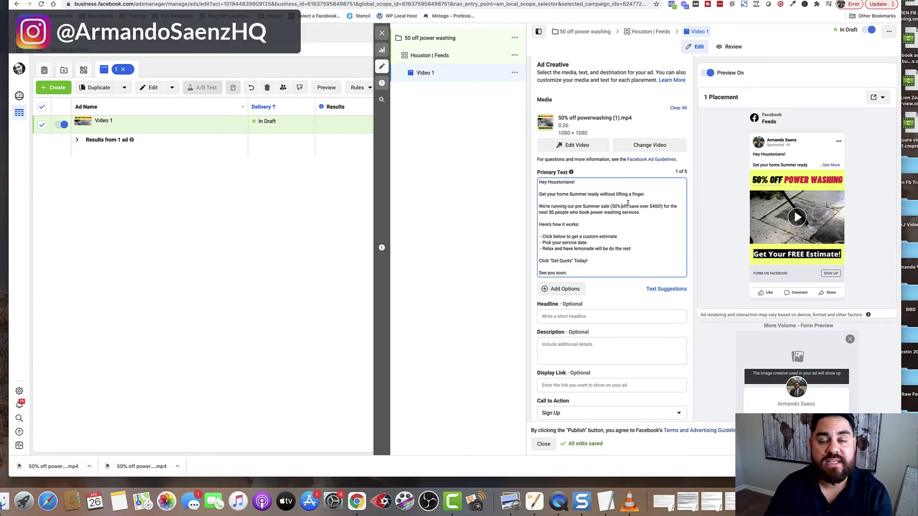
scroll(627, 203, down, 3)
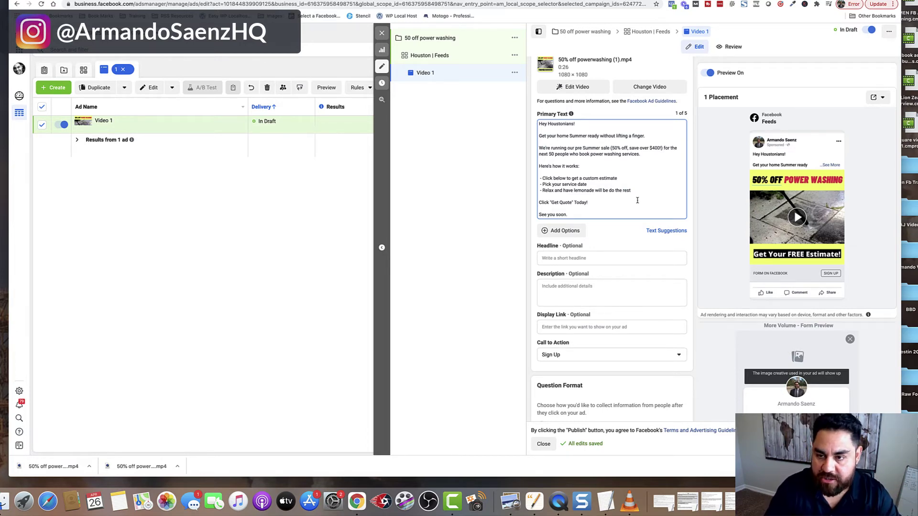
Paste 'Limited Time Deal On Power Washing!' into the ad's Headline field.
click(633, 259)
text(Limited Time Deal On Power Washing)
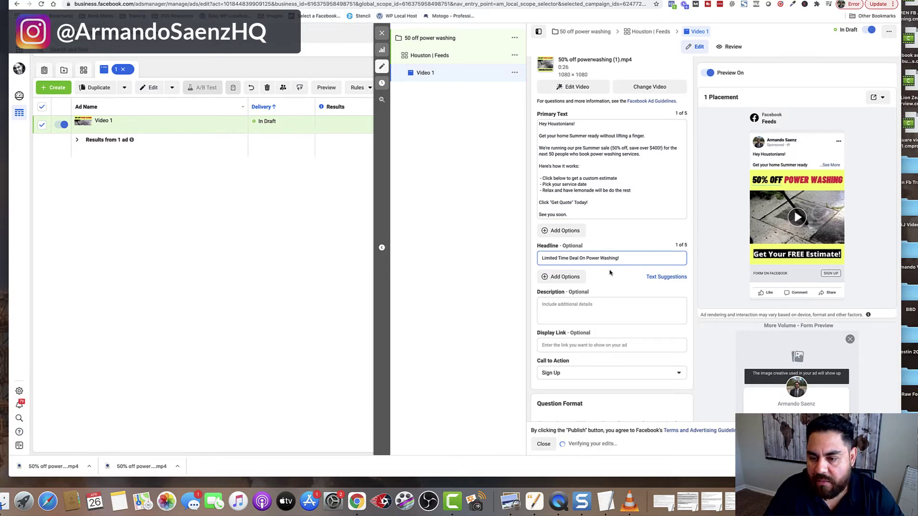
scroll(609, 272, down, 4)
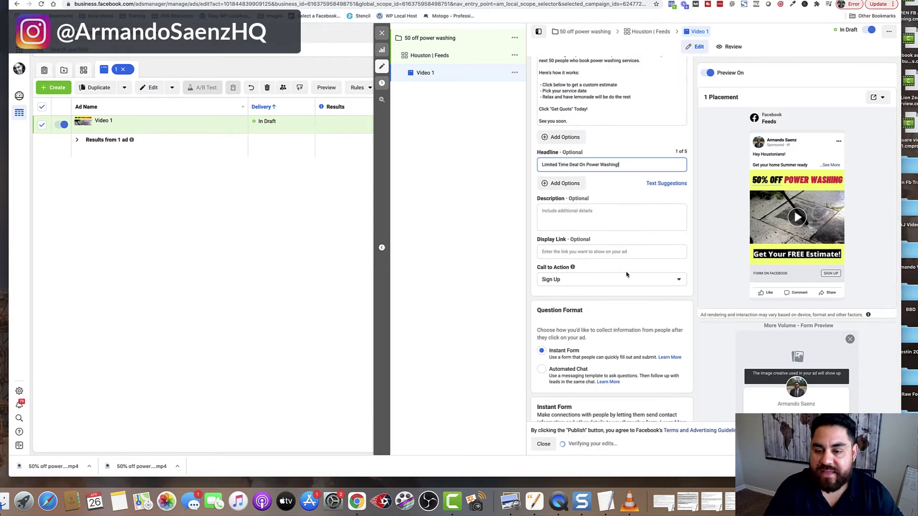
scroll(554, 265, down, 1)
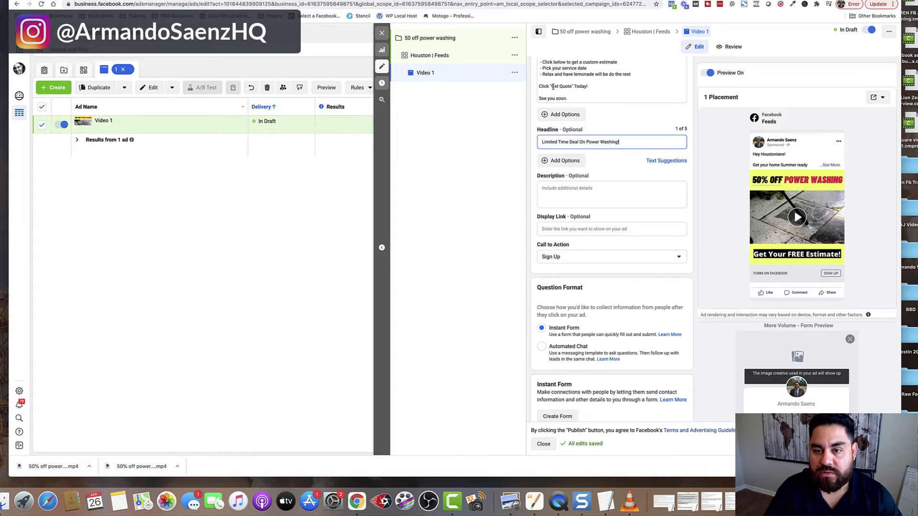
Set the call to action to Get Quote and expand the full-size ad preview.
click(677, 257)
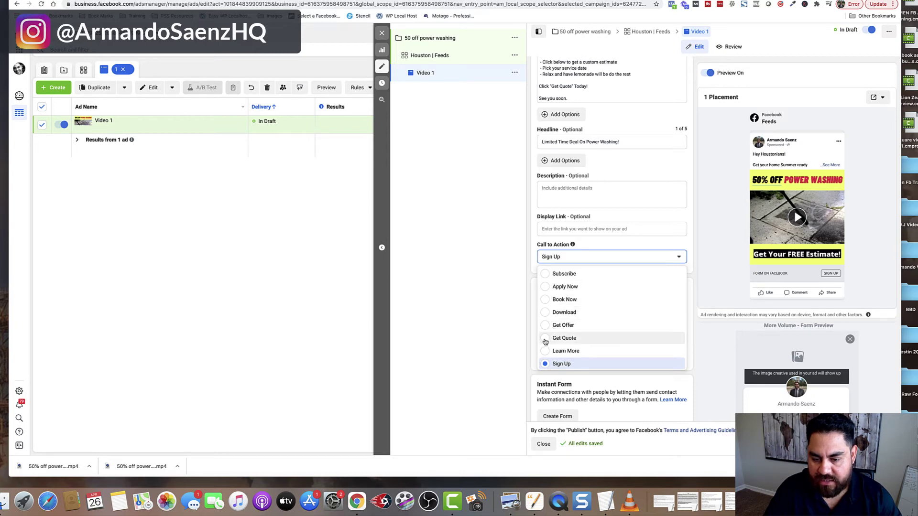
click(576, 342)
scroll(693, 163, down, 3)
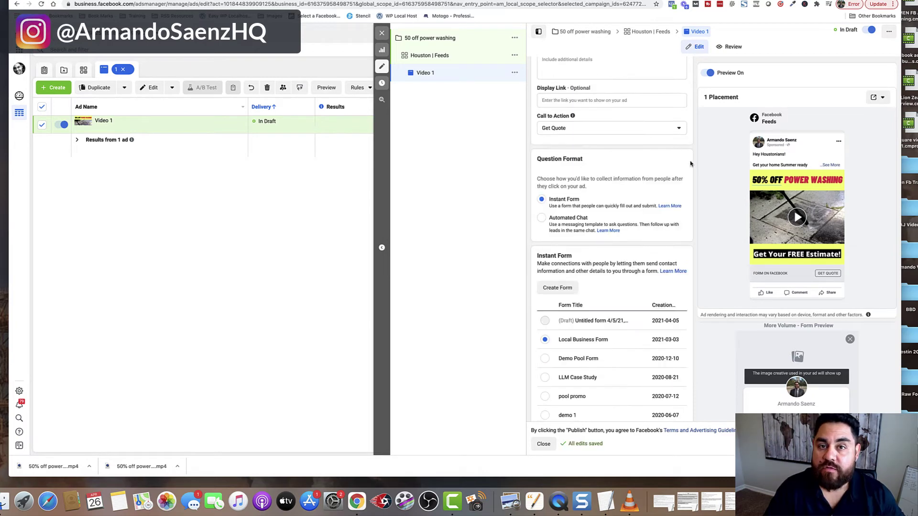
mouse_move(787, 133)
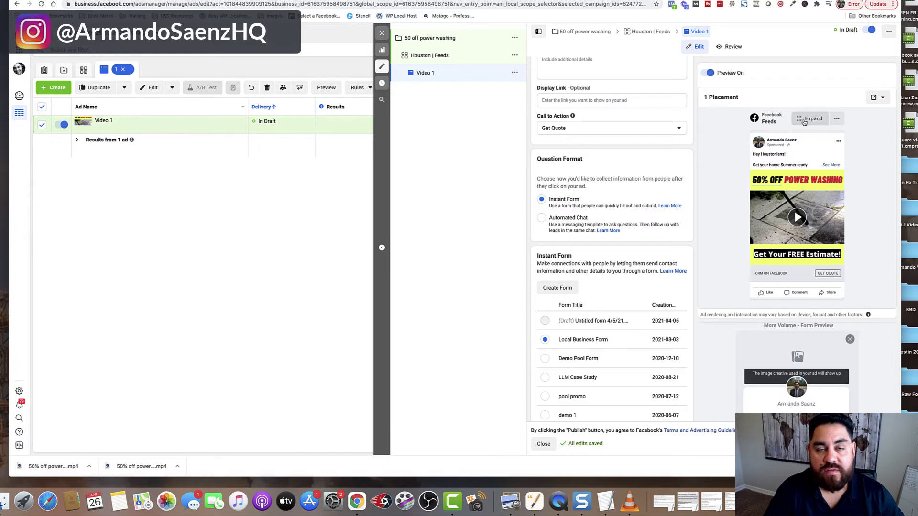
click(804, 121)
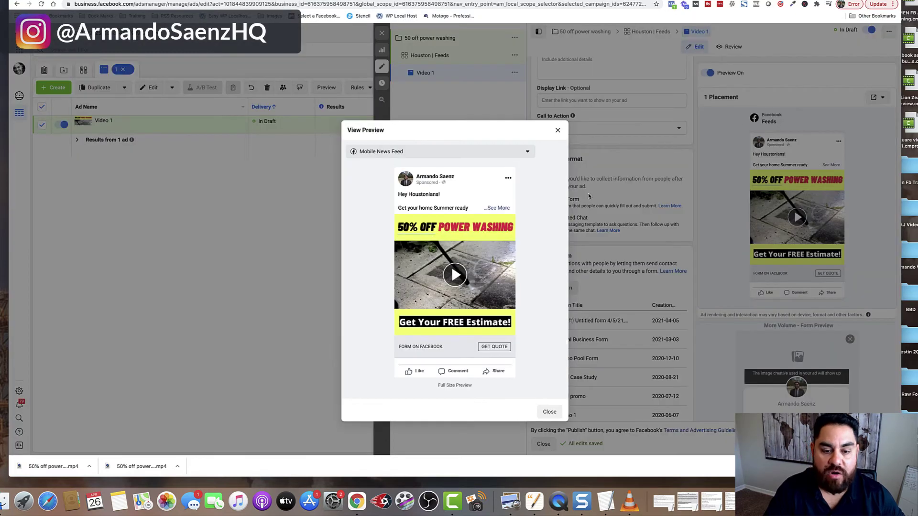
Expand the full ad text with See More, read through it, then close the preview.
click(498, 208)
scroll(409, 187, down, 1)
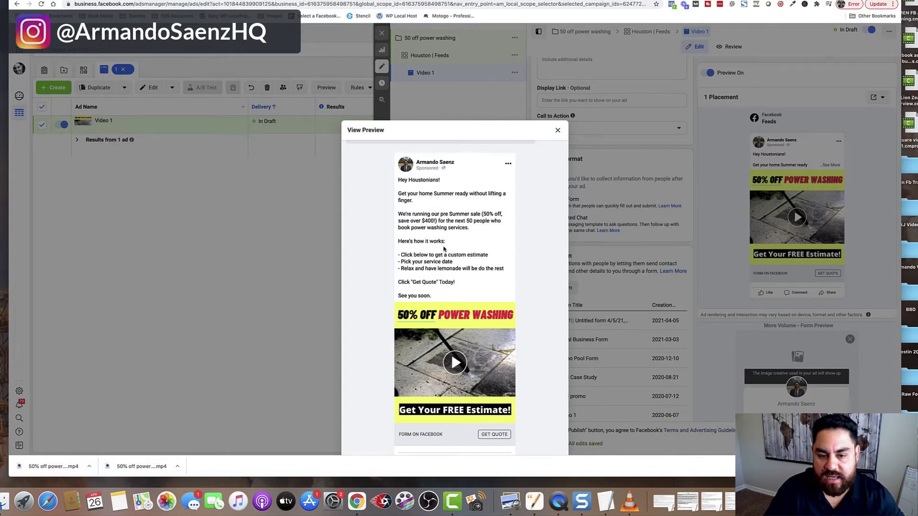
scroll(444, 294, down, 3)
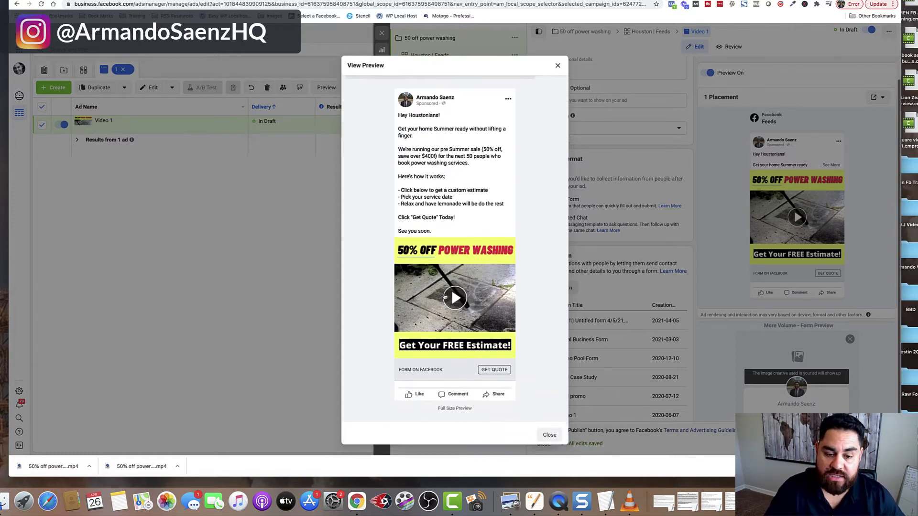
scroll(444, 297, down, 1)
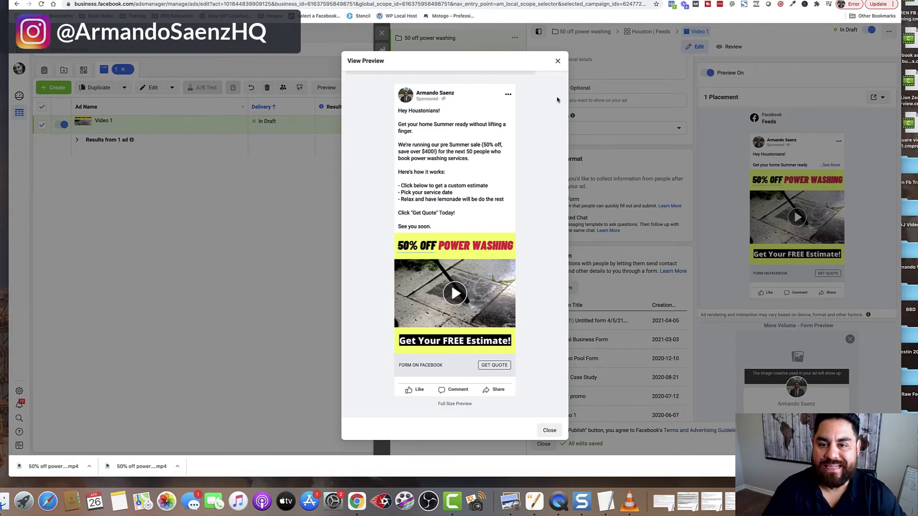
click(557, 61)
scroll(550, 229, down, 2)
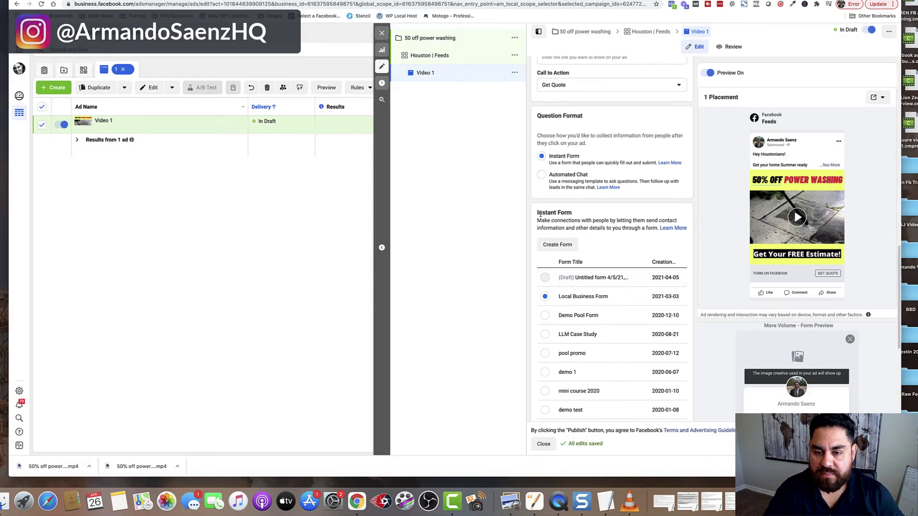
Create a new More Volume instant form and name it 'Power WASHING'.
click(574, 244)
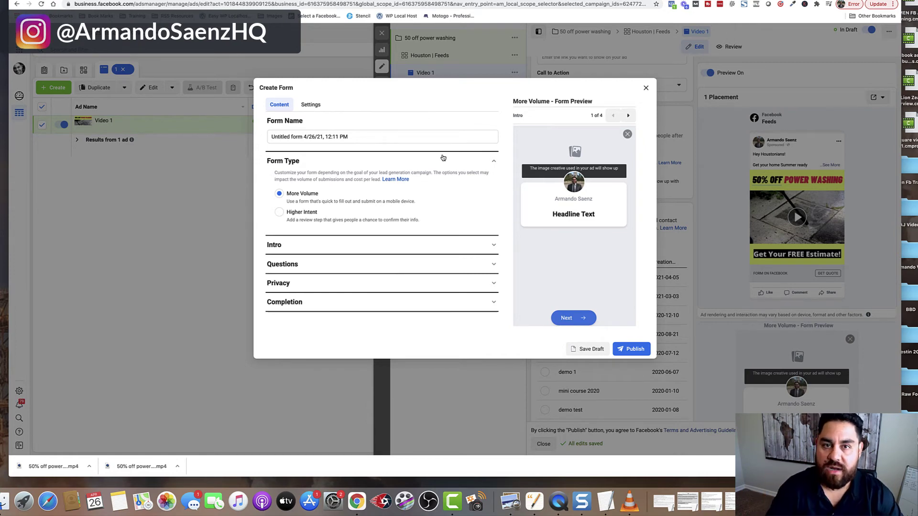
click(367, 136)
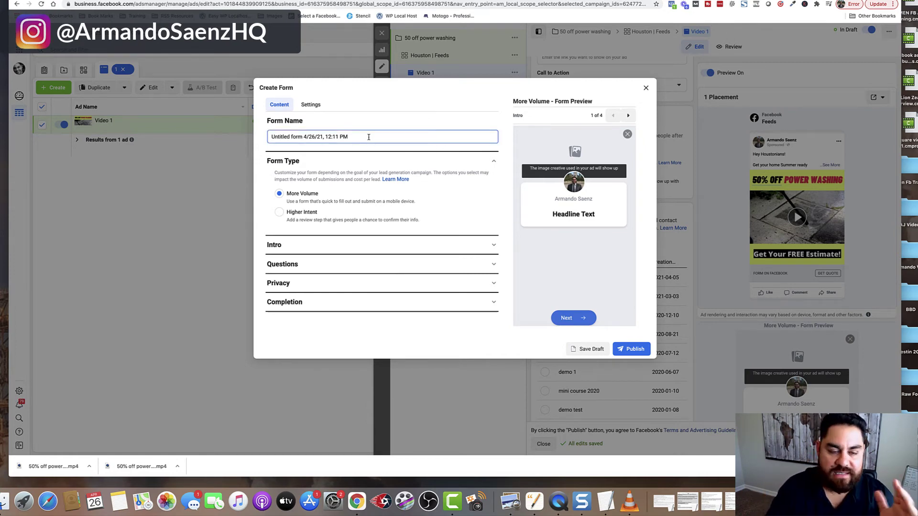
drag(368, 137, 263, 139)
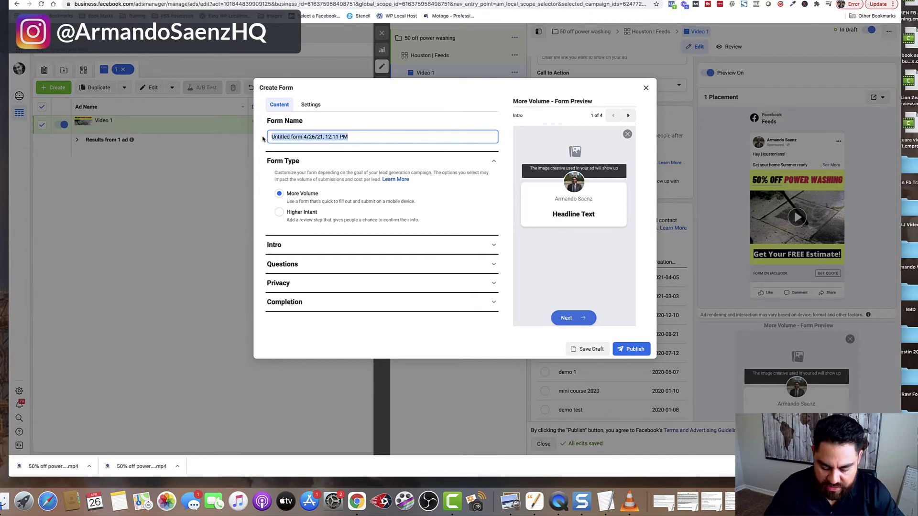
text(Power WASHING)
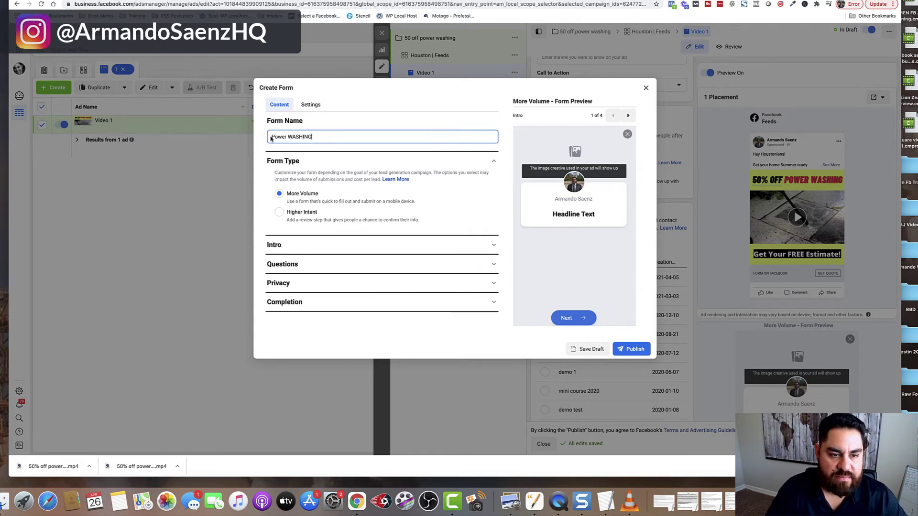
drag(274, 137, 360, 136)
click(365, 137)
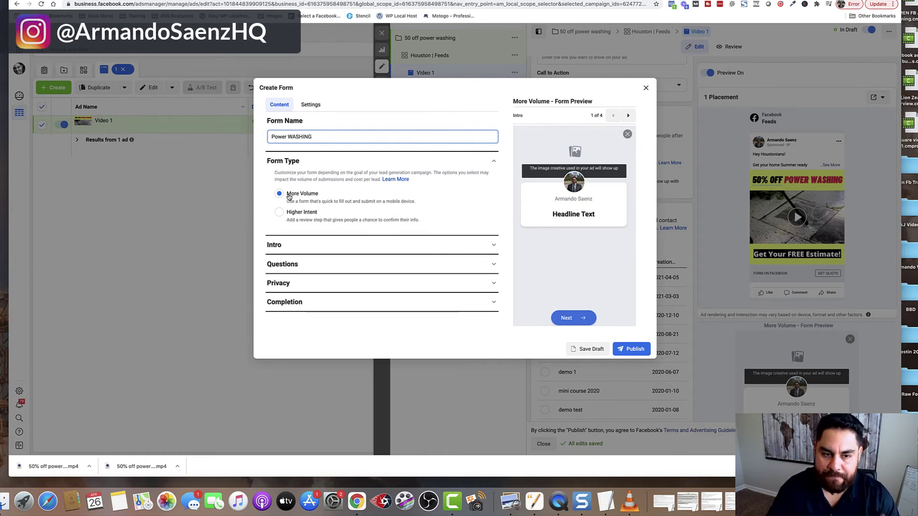
click(503, 192)
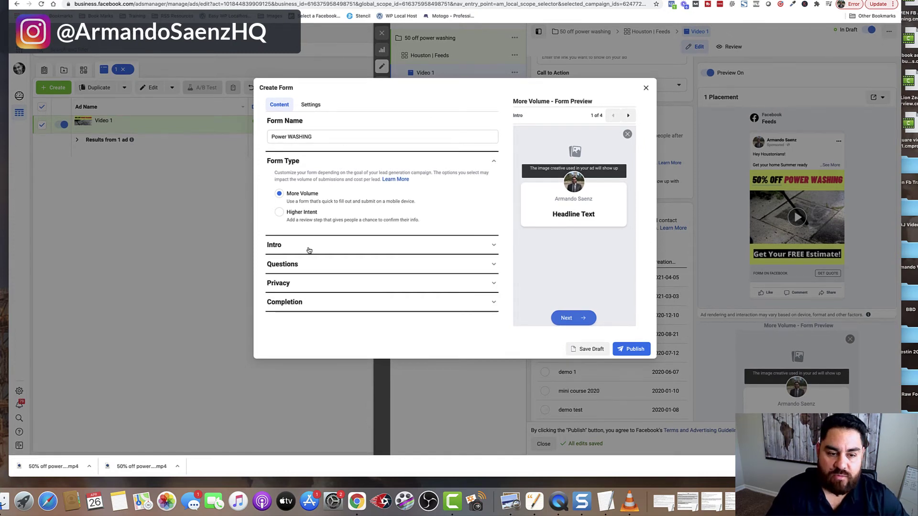
Set the form intro background to use the image from the ad, cancelling the upload.
click(488, 248)
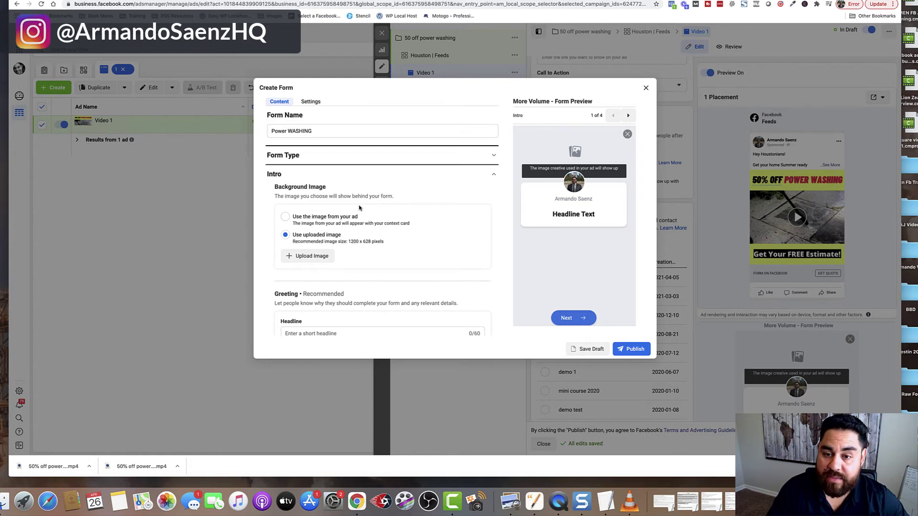
click(286, 217)
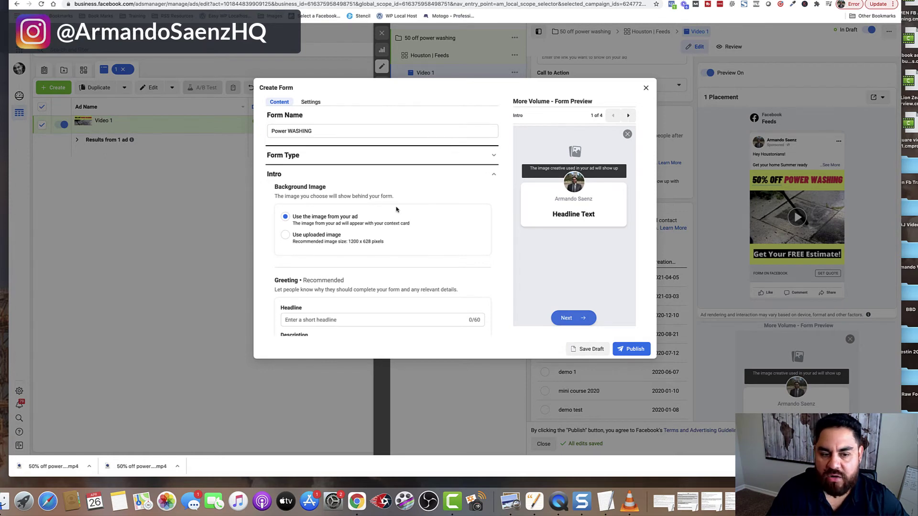
click(289, 236)
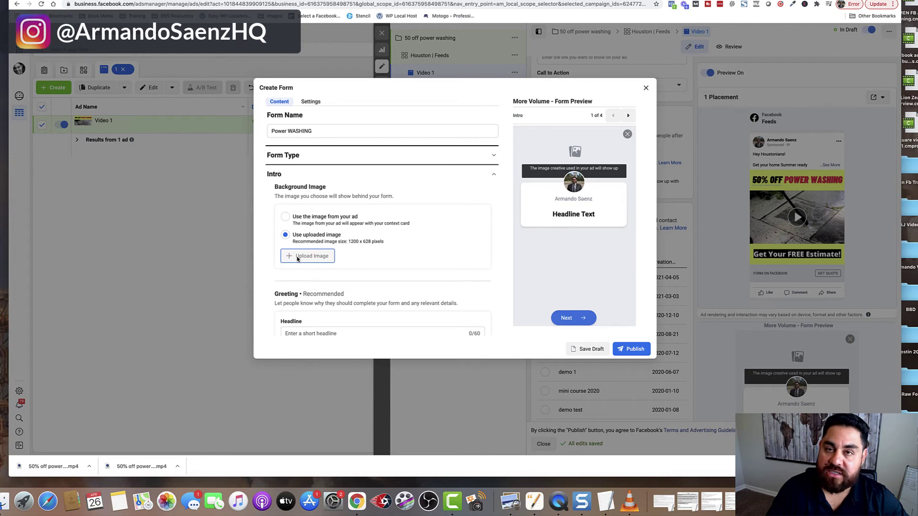
click(297, 257)
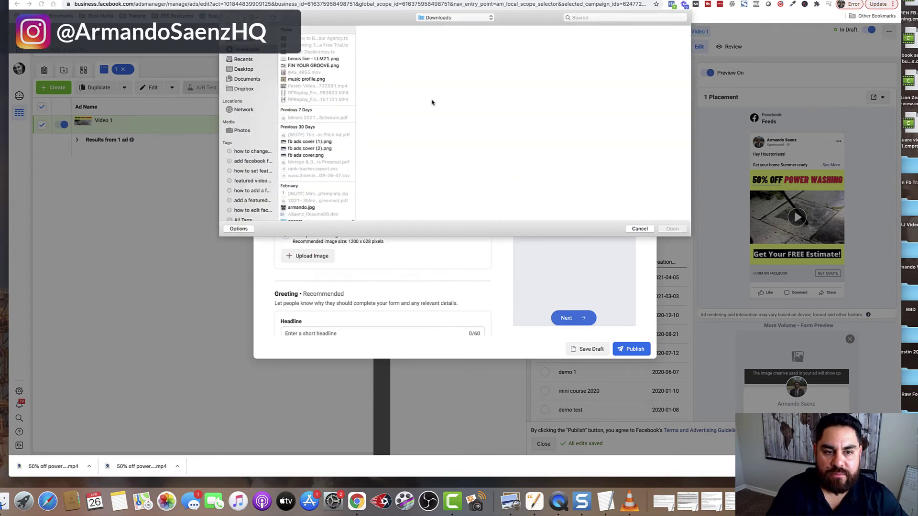
click(640, 229)
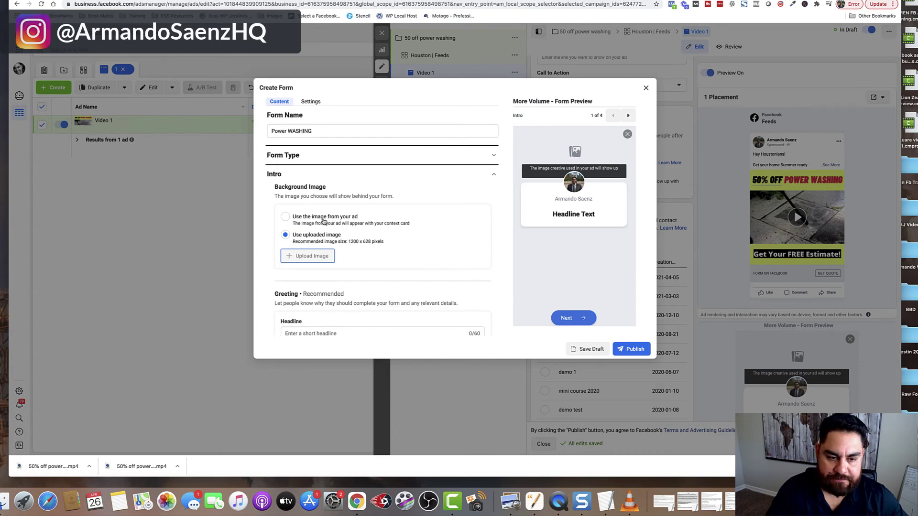
click(285, 217)
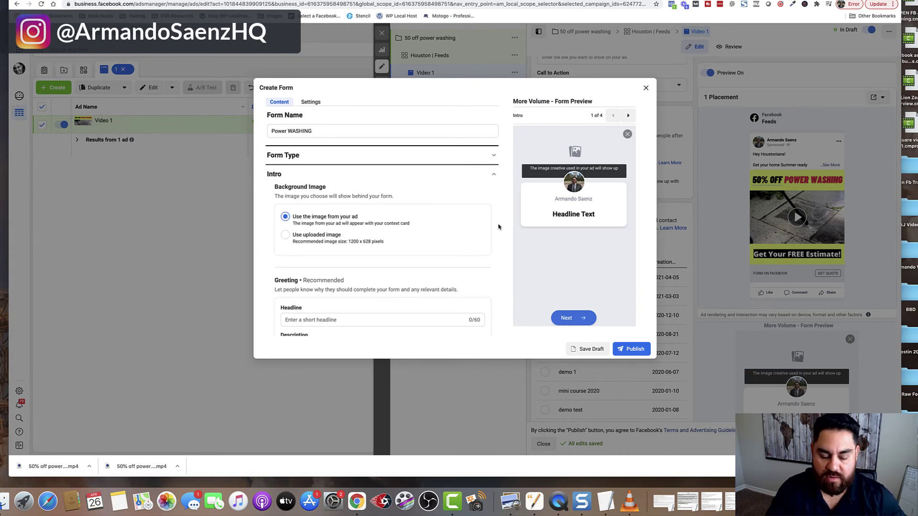
scroll(496, 228, down, 1)
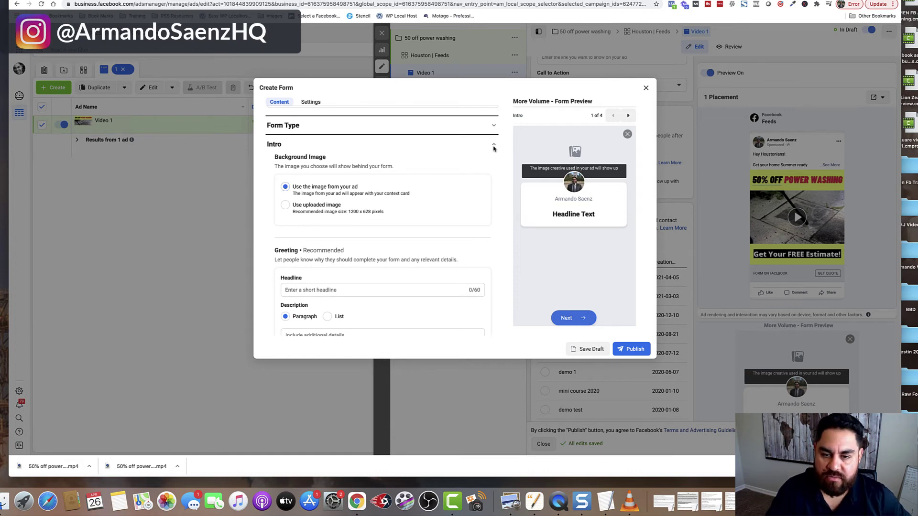
click(495, 150)
click(492, 175)
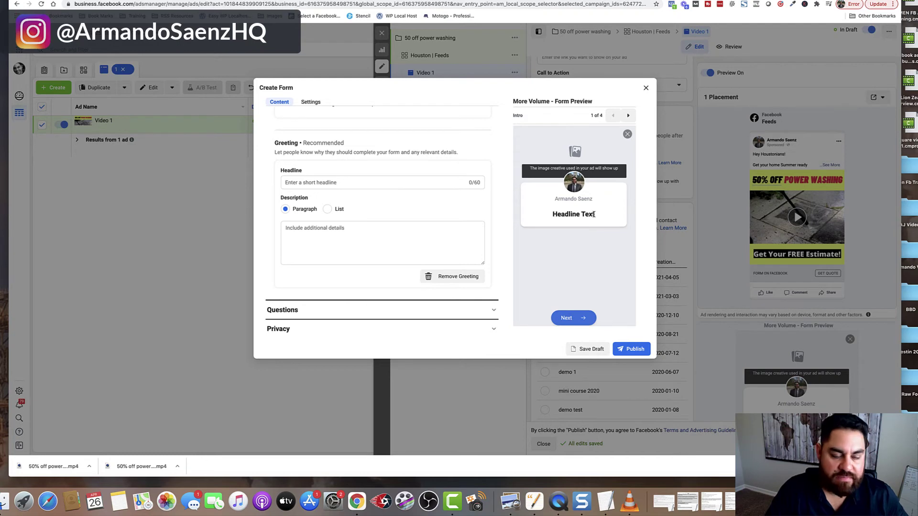
Paste the greeting headline 'Are you ready to get Power Washing Done?' and its description.
click(393, 182)
text(Are you ready to get Power Washing Done?)
click(388, 232)
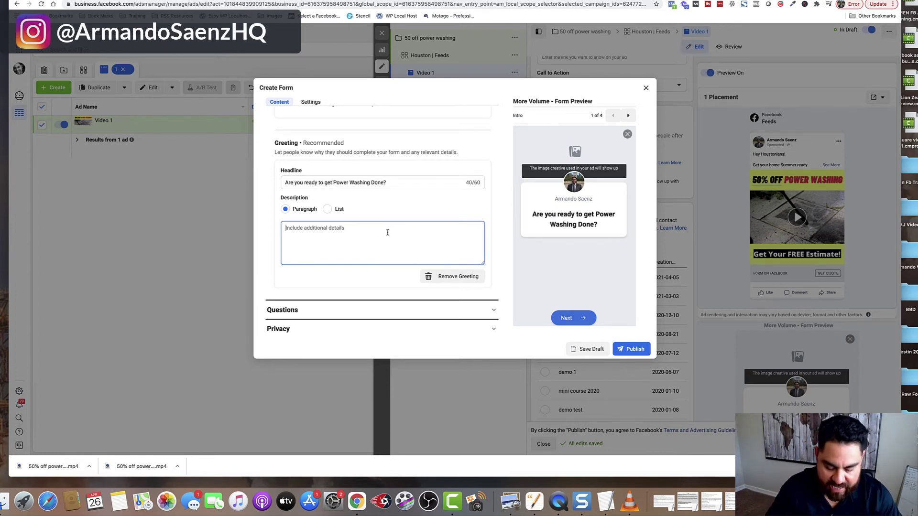
text(We're running our pre Summer sale (50% off, save over $400!) for the next 50 people who book power washing services.)
Add Phone number from Contact Fields to the prefill questions and move Full name above Email.
scroll(412, 234, down, 5)
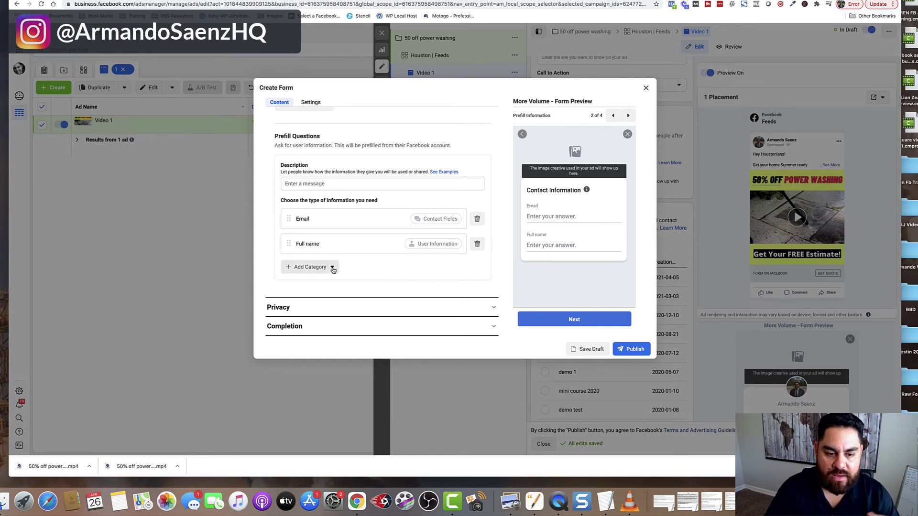
click(331, 267)
mouse_move(333, 284)
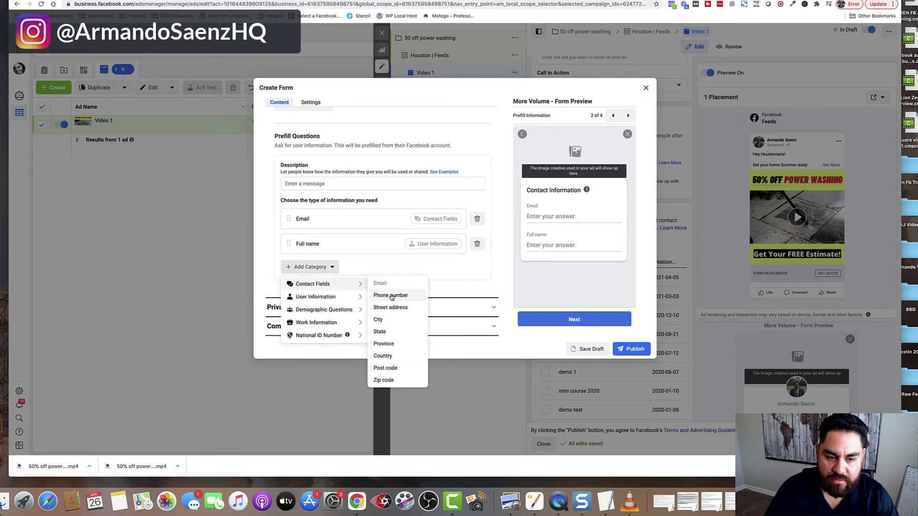
click(391, 295)
drag(289, 244, 289, 214)
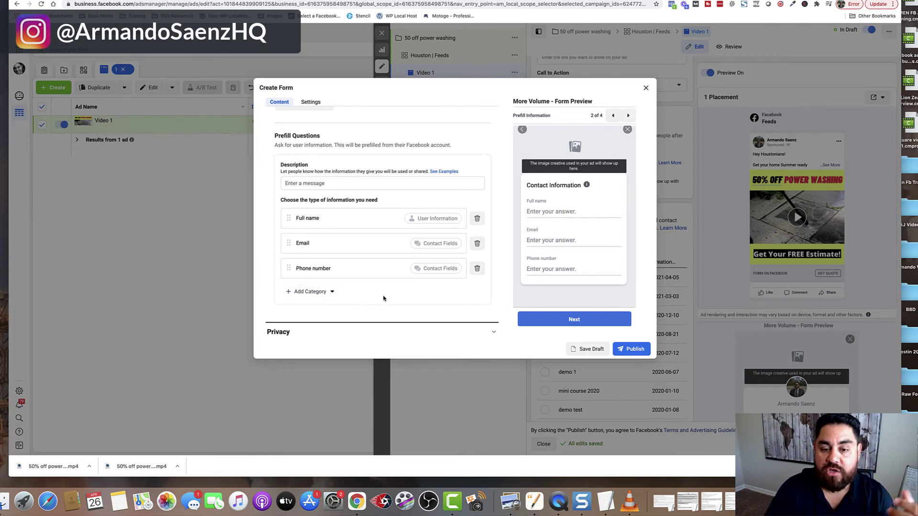
scroll(332, 297, up, 1)
scroll(332, 300, up, 2)
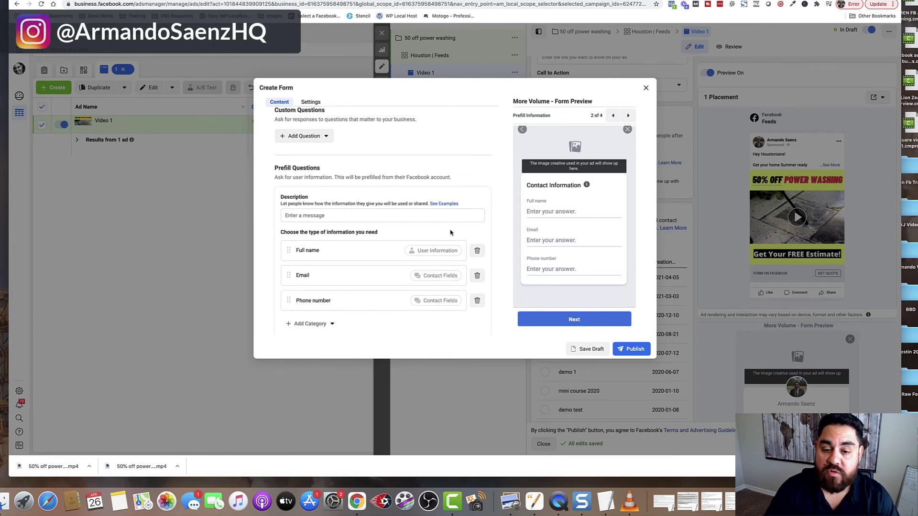
scroll(486, 273, down, 3)
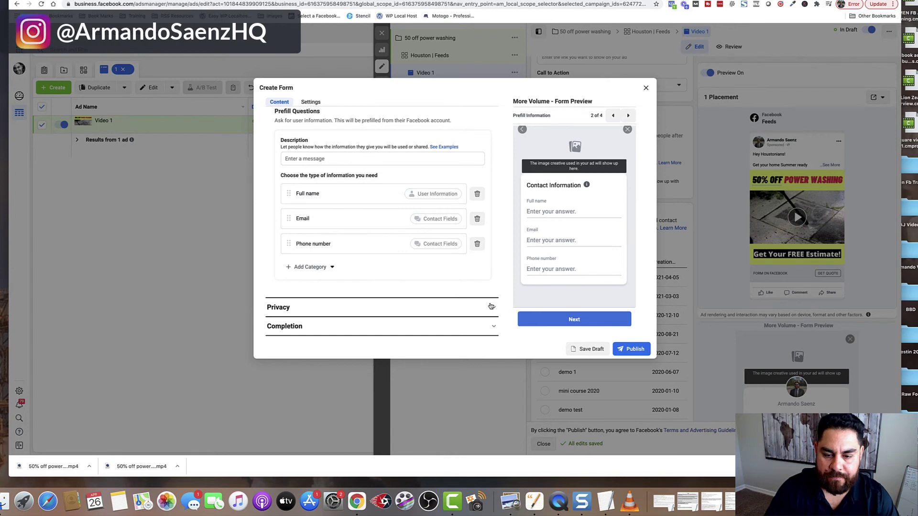
click(491, 308)
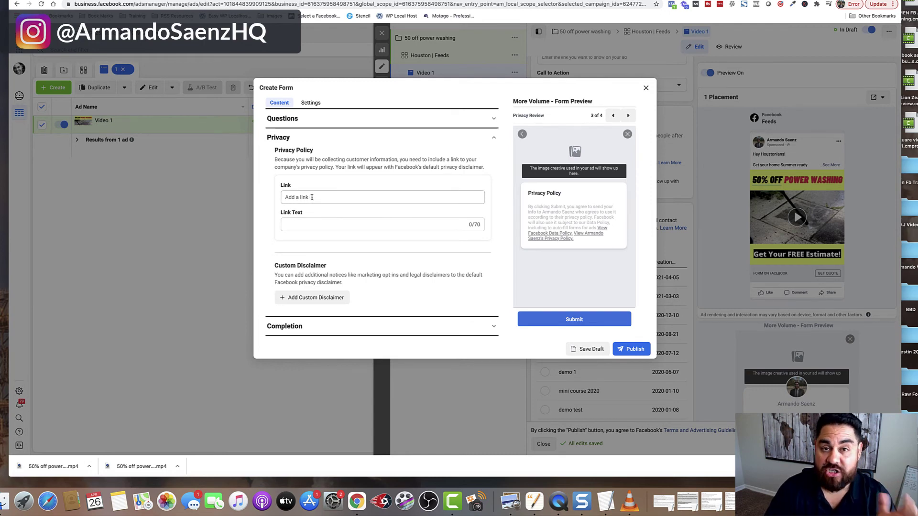
click(356, 197)
text(https://saenzdigital.com/privacy-policy/)
click(344, 225)
text(Privacy)
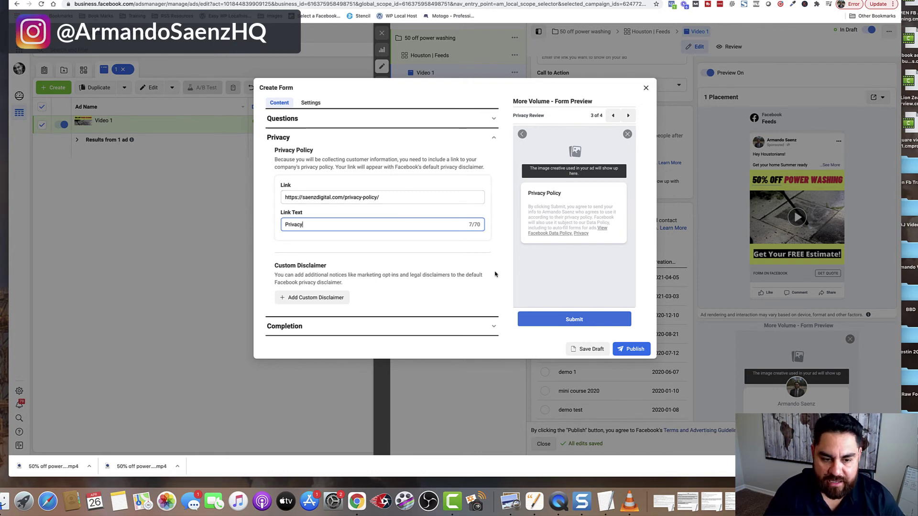
click(494, 326)
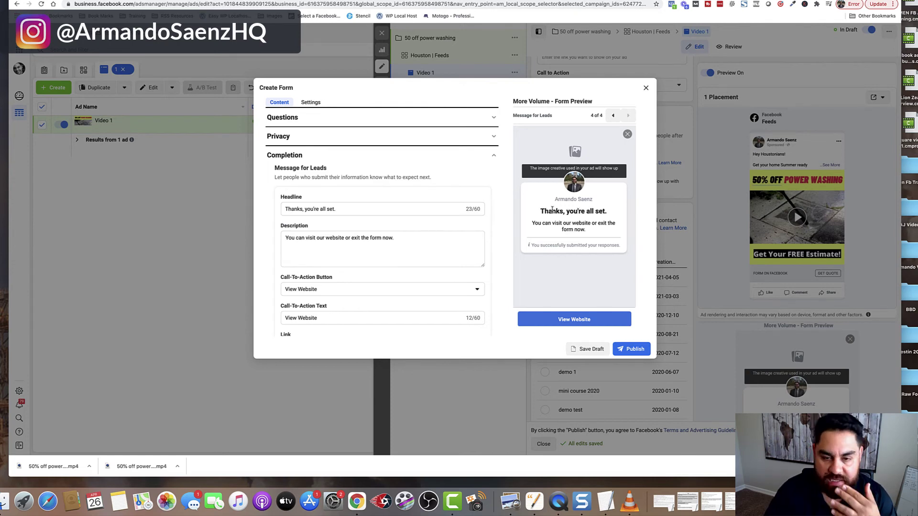
Expand Completion and replace the completion headline with 'One Final step...'.
double_click(495, 224)
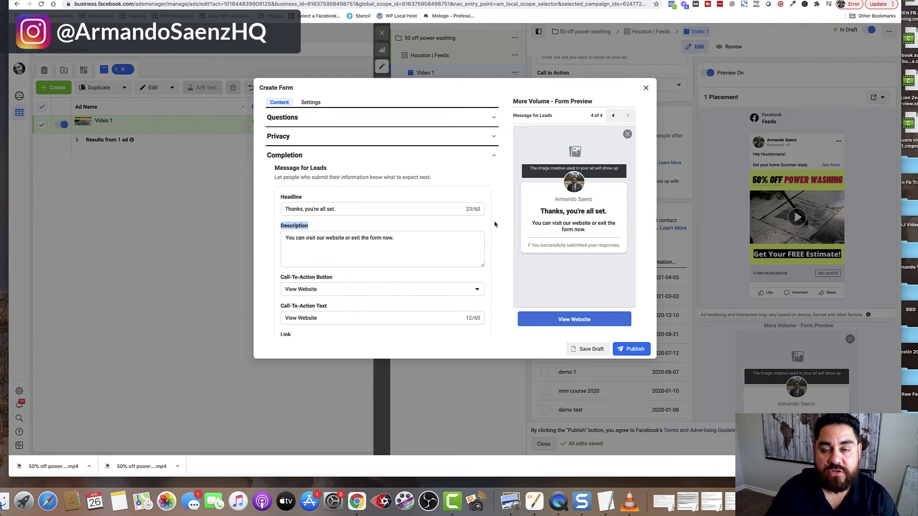
click(391, 209)
drag(384, 209, 266, 210)
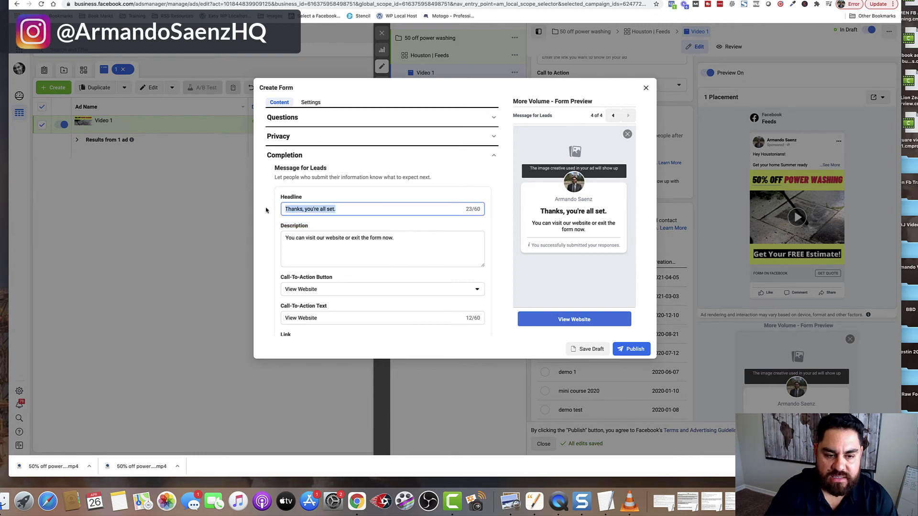
text(Almost )
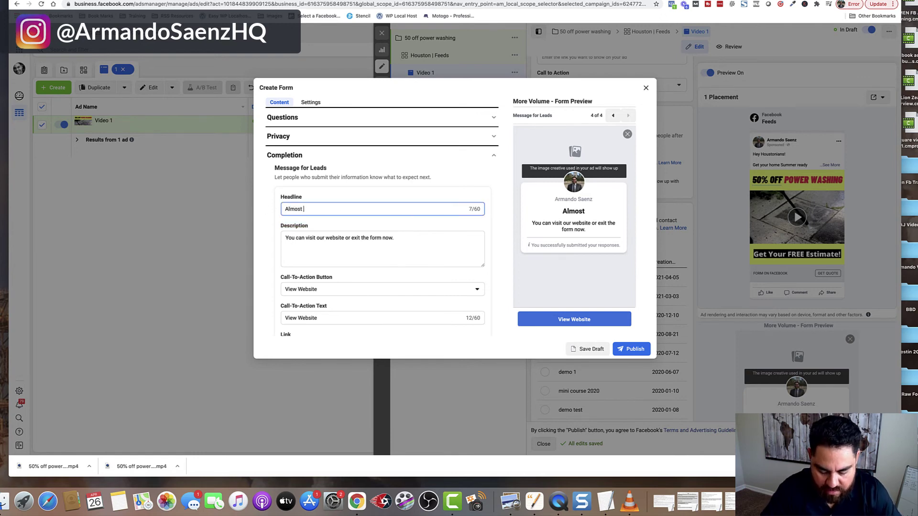
text(there)
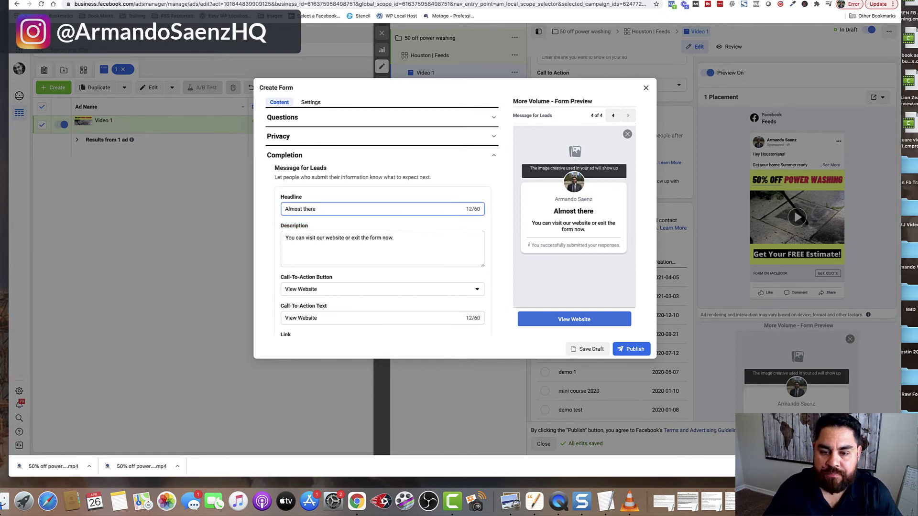
key(BackSpace)
key(BackSpace)
key(BackSpace)
key(BackSpace)
key(BackSpace)
key(BackSpace)
text(almost almost)
key(BackSpace)
key(BackSpace)
key(BackSpace)
key(BackSpace)
key(BackSpace)
key(BackSpace)
text(do)
key(BackSpace)
key(BackSpace)
key(BackSpace)
key(BackSpace)
key(BackSpace)
key(BackSpace)
key(BackSpace)
key(BackSpace)
key(BackSpace)
key(BackSpace)
key(BackSpace)
key(BackSpace)
key(BackSpace)
key(BackSpace)
key(BackSpace)
key(BackSpace)
text(One Final step)
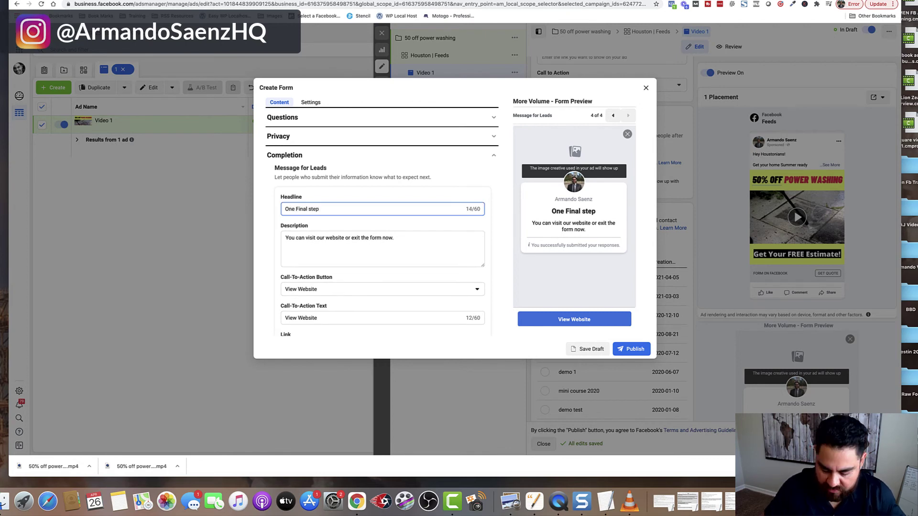
text(...)
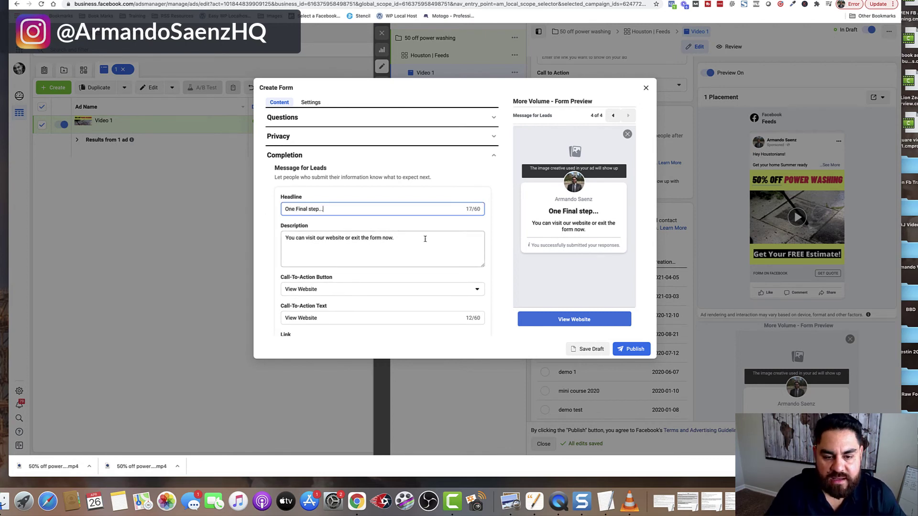
Paste the call-to-confirm description and set the completion button to Call Business.
drag(425, 238, 283, 238)
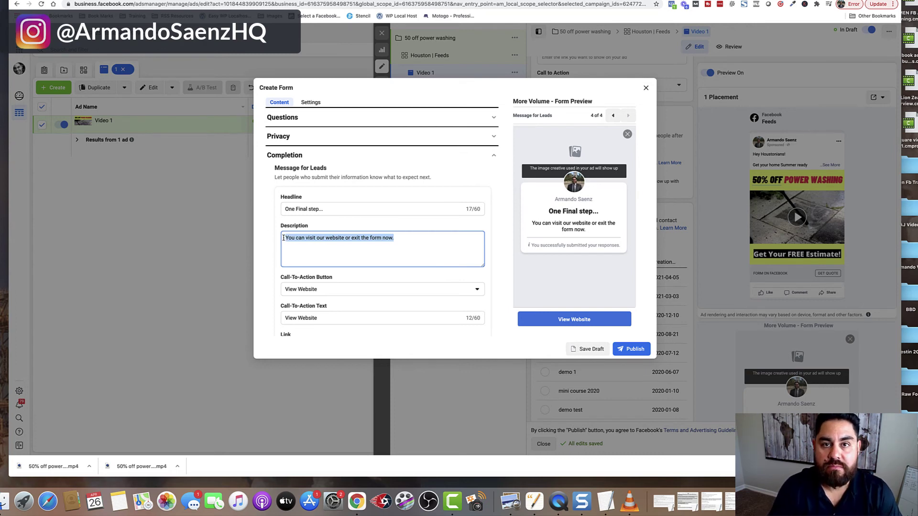
text(We saved your spot but need to confirm a few things first. Please click to call below and we'll set you all up.)
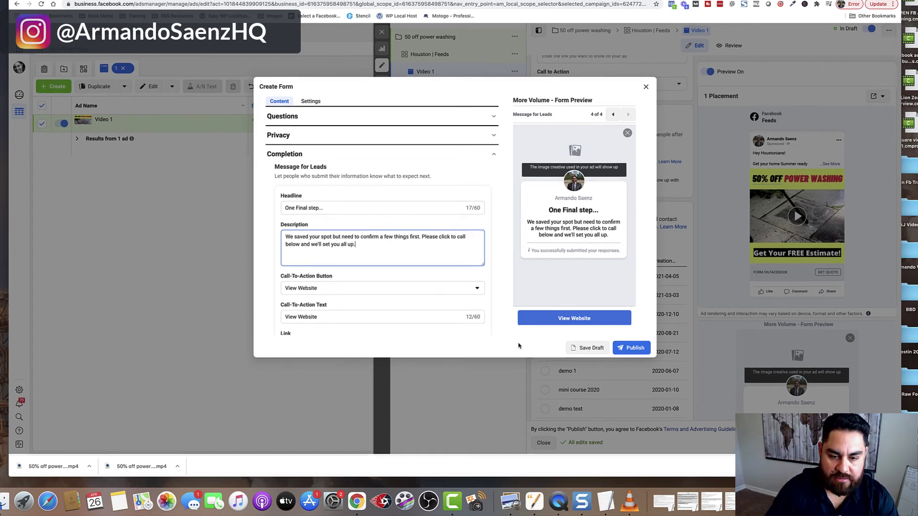
click(319, 290)
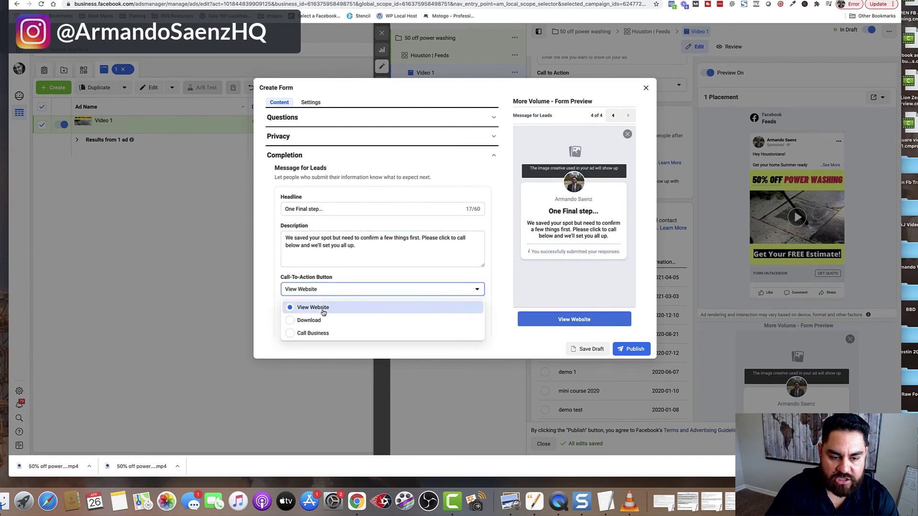
click(314, 334)
scroll(354, 301, down, 2)
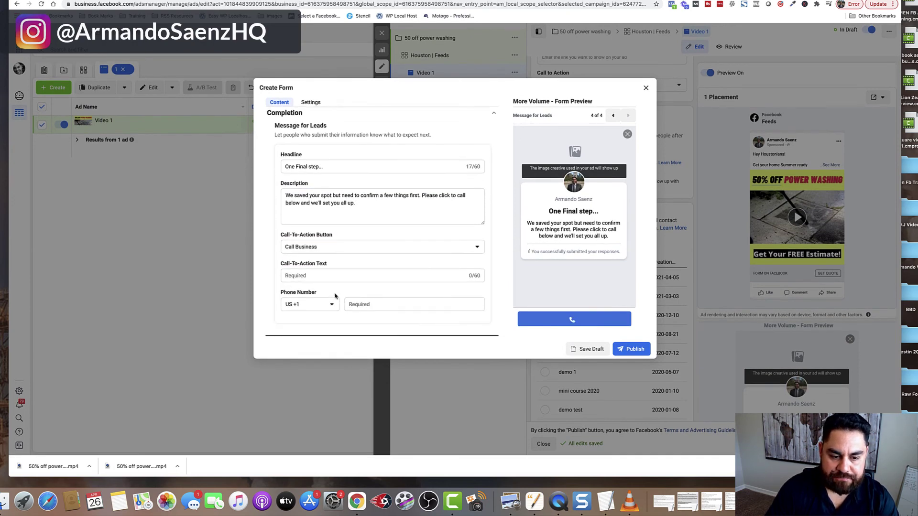
Enter the business phone number for the Call Business button.
click(390, 304)
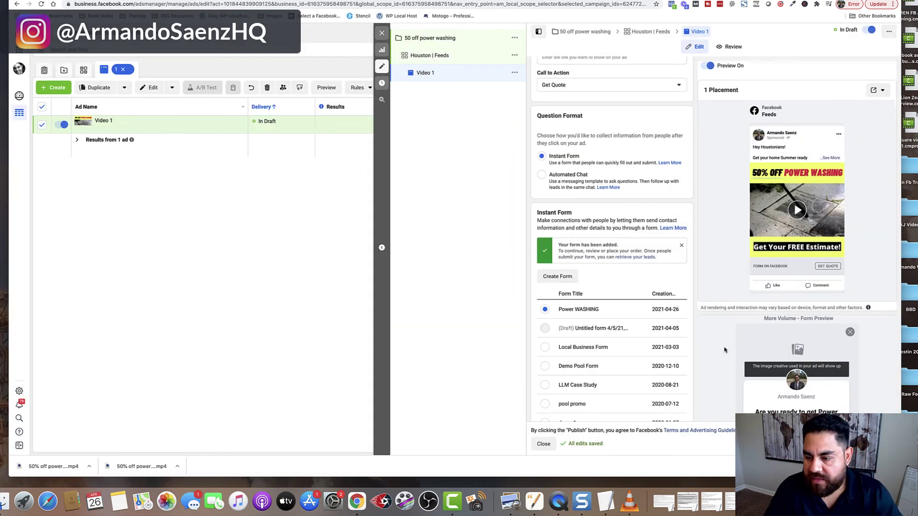
scroll(780, 313, down, 3)
scroll(780, 314, down, 2)
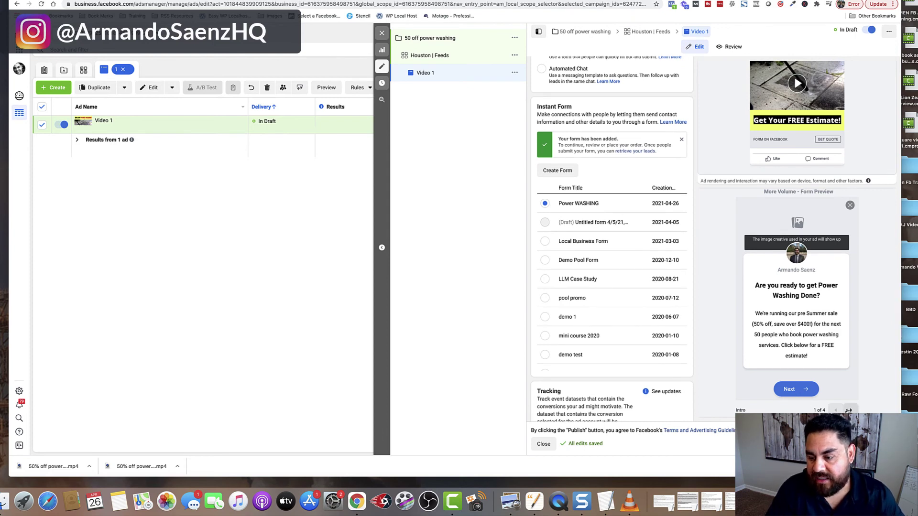
Page through the form preview's contact, privacy and closing 'One Final step...' screens.
click(848, 410)
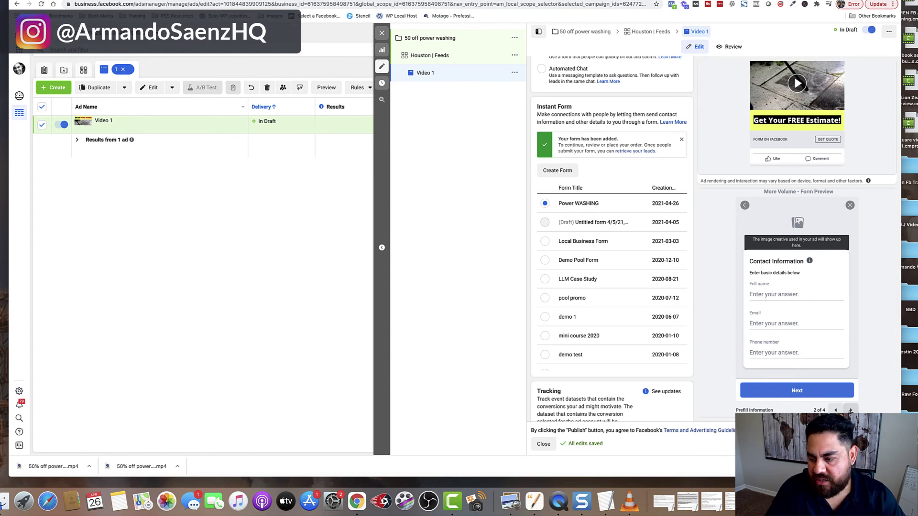
click(850, 410)
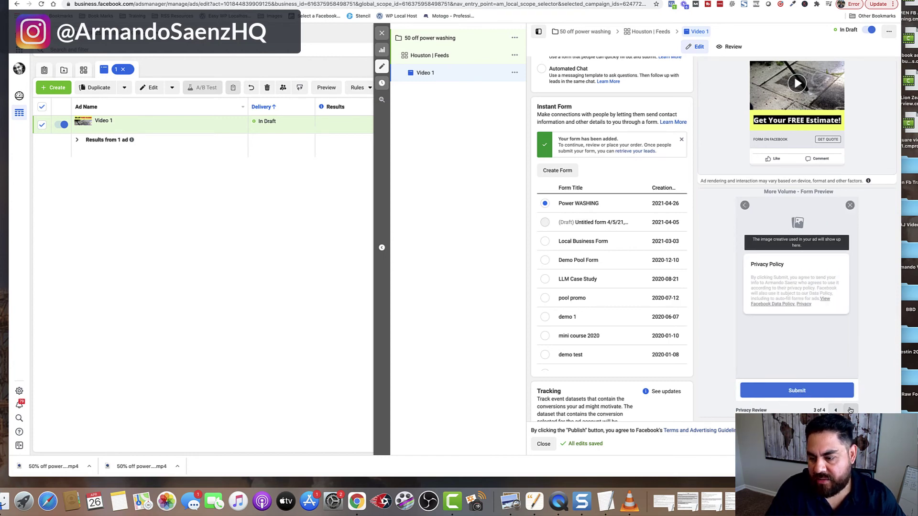
click(850, 410)
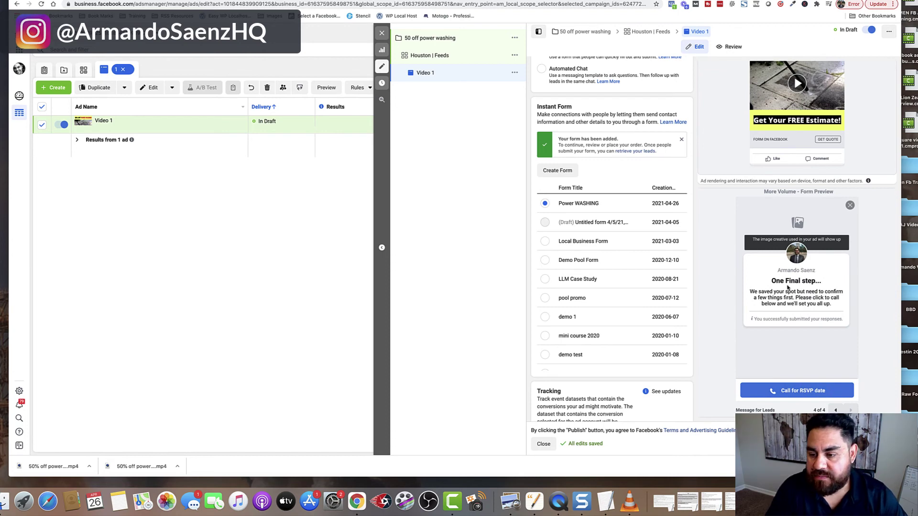